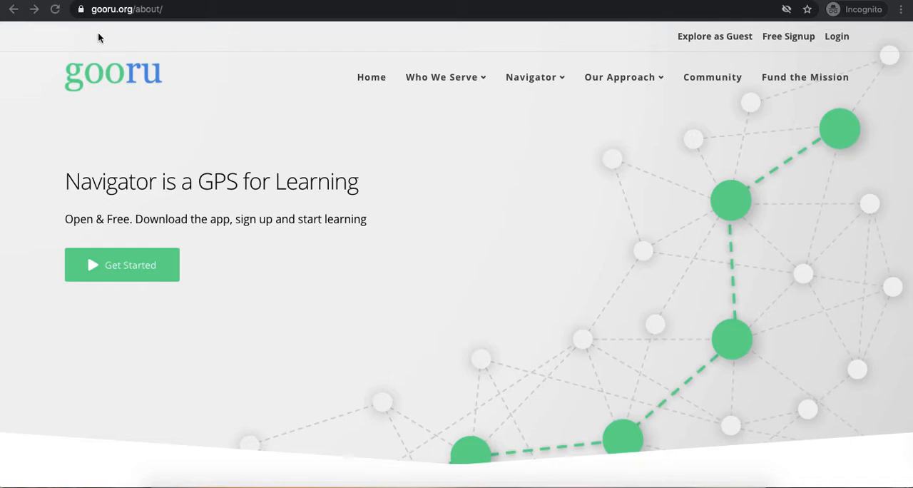
Step: Open the login page, enter the account's e-mail address and sign in with Google
left_click(843, 42)
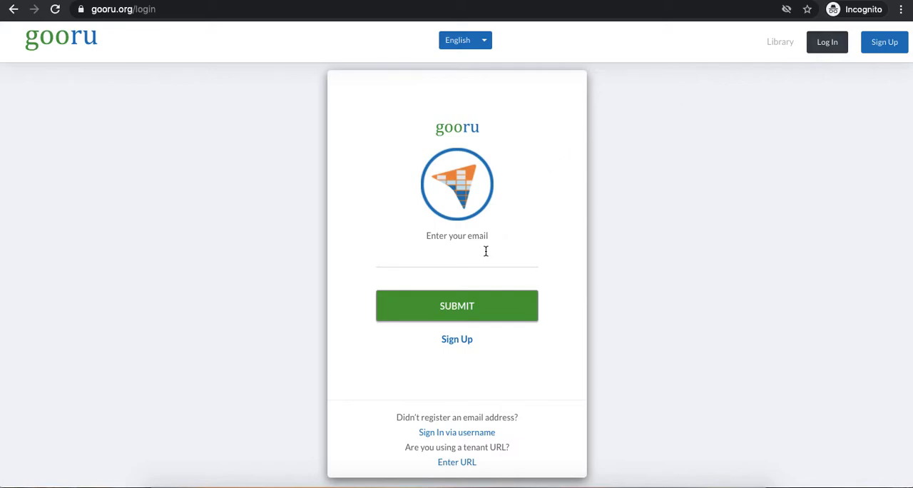
left_click(486, 251)
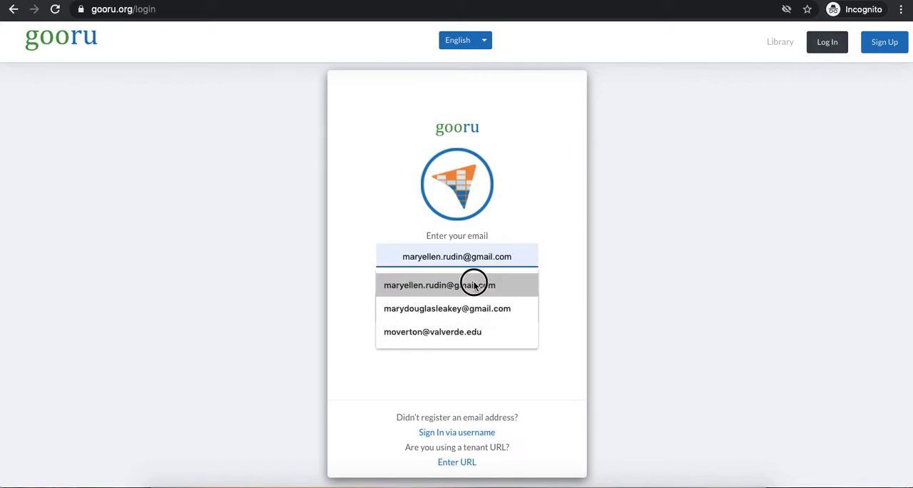
left_click(473, 284)
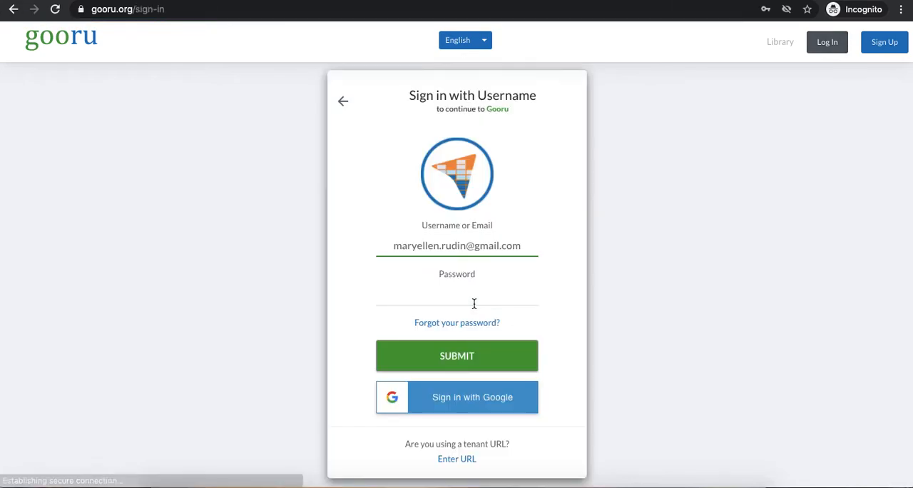
left_click(459, 407)
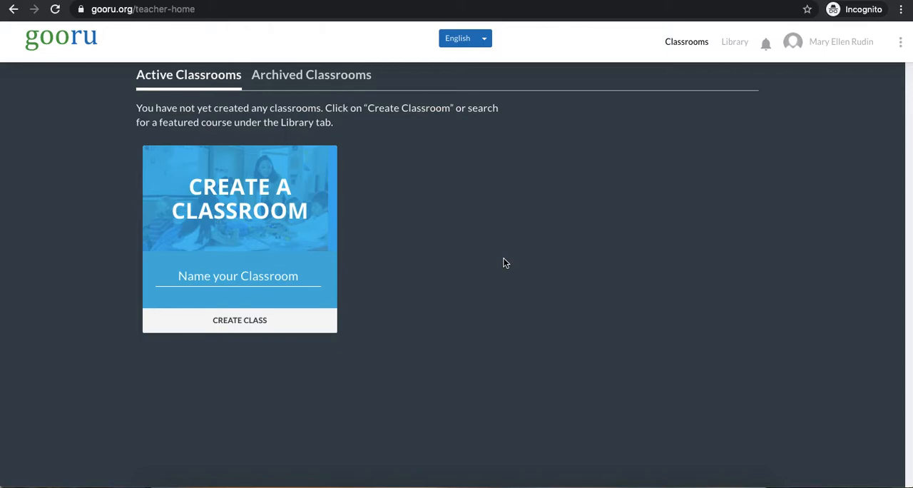
Step: Create a new classroom named "Period 3 Math"
left_click(300, 270)
type("P")
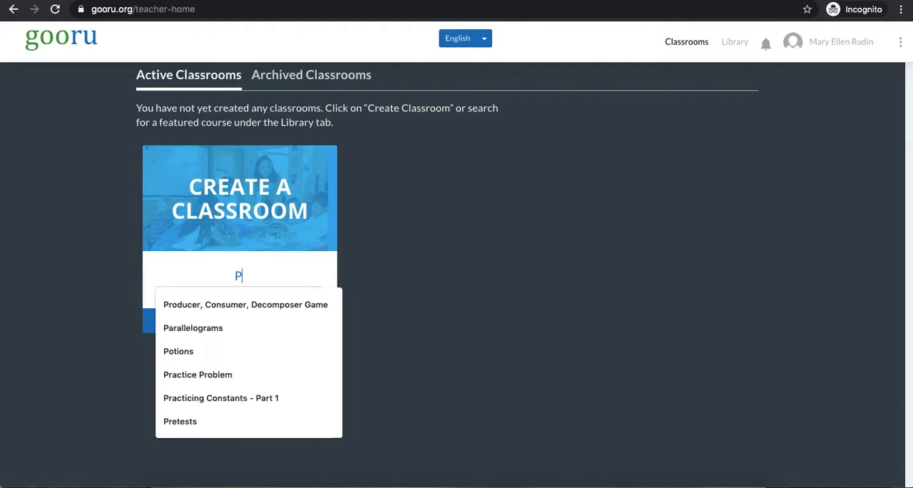
type("eriod 3 Math")
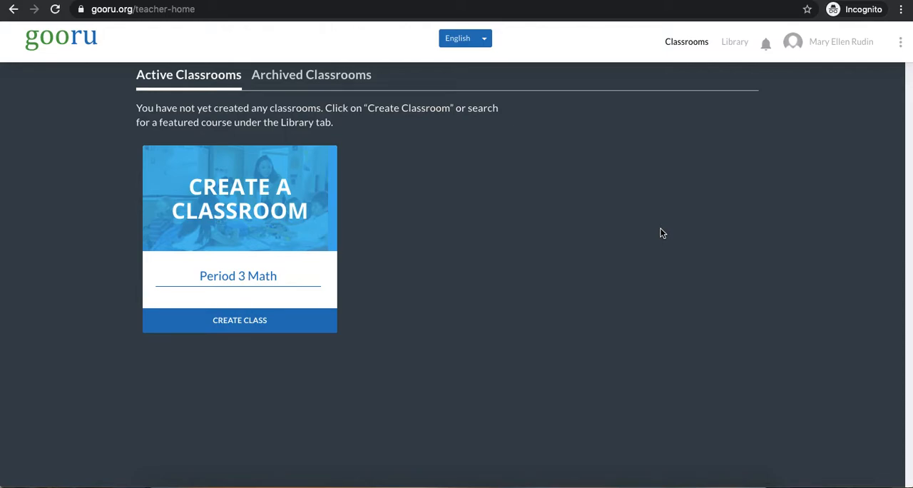
left_click(256, 329)
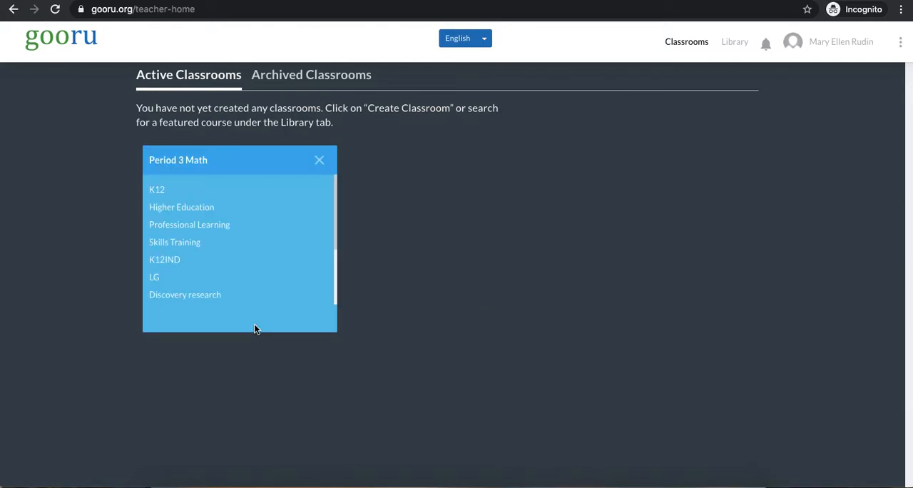
Step: Set the new classroom to K12, Math, Common Core State Standards, Grade 5 and confirm the selection
left_click(162, 197)
scroll(161, 191, "down", 1)
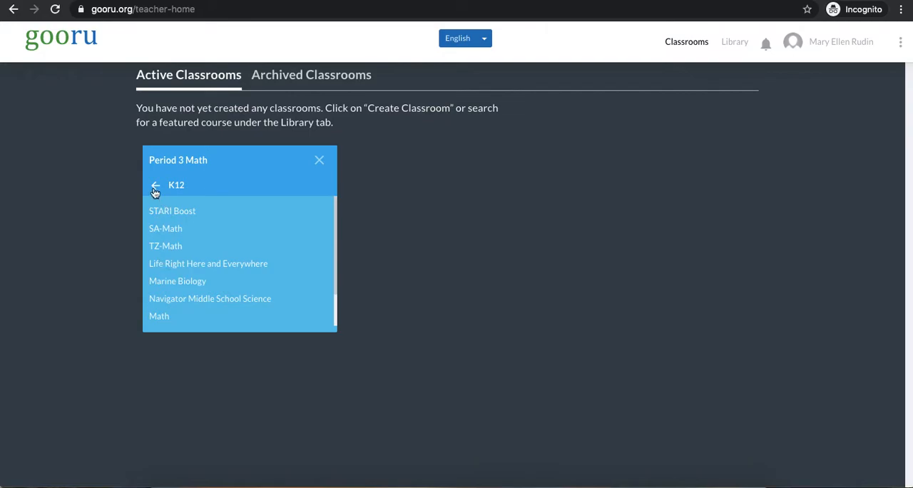
left_click(161, 322)
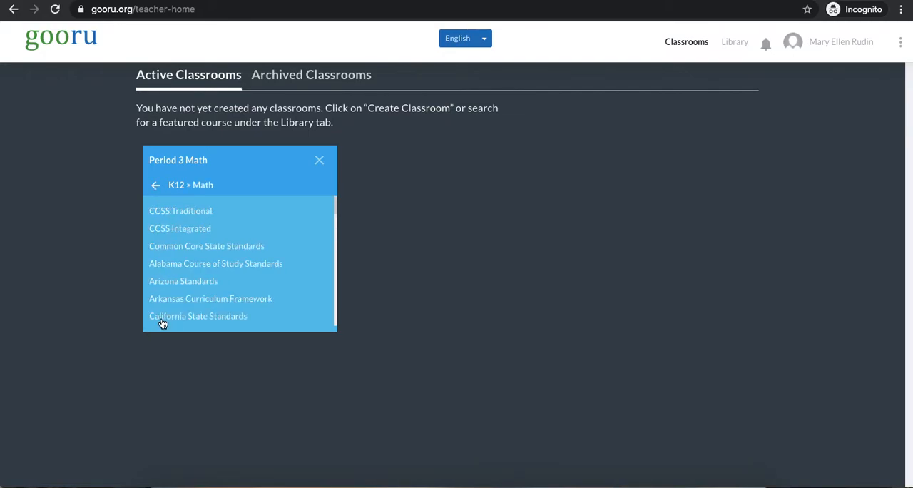
left_click(236, 247)
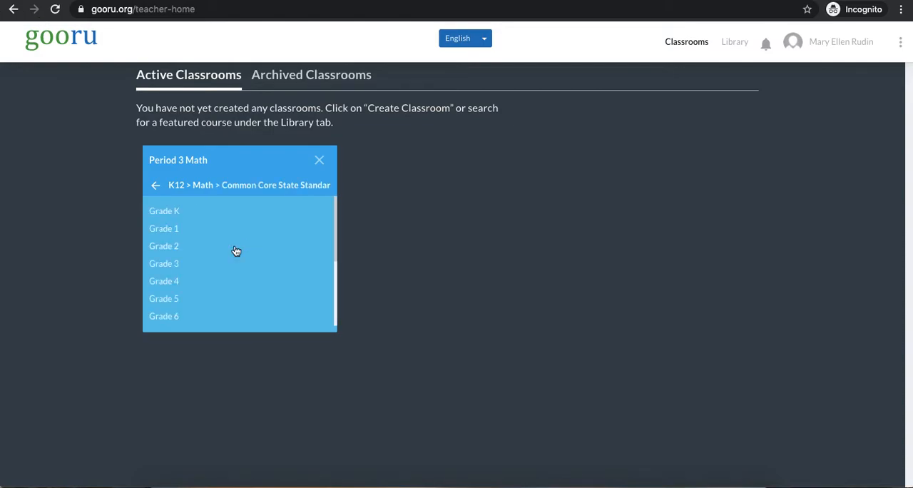
scroll(235, 250, "down", 1)
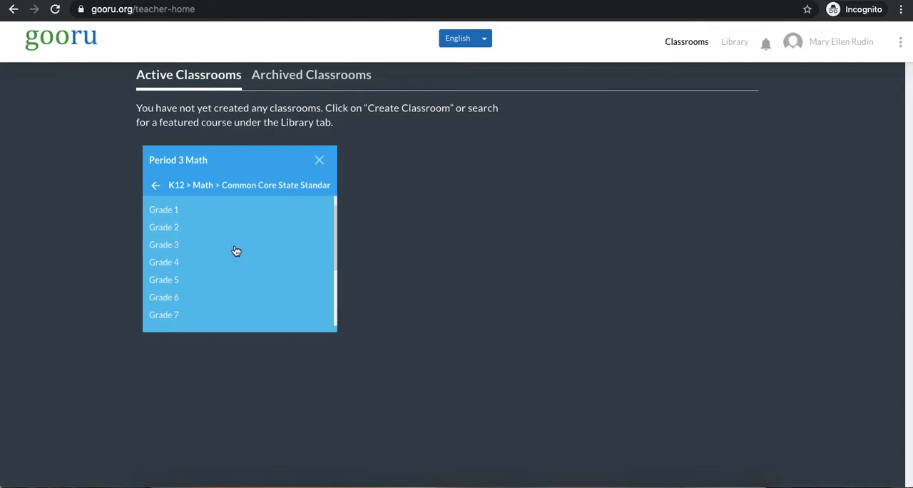
left_click(164, 283)
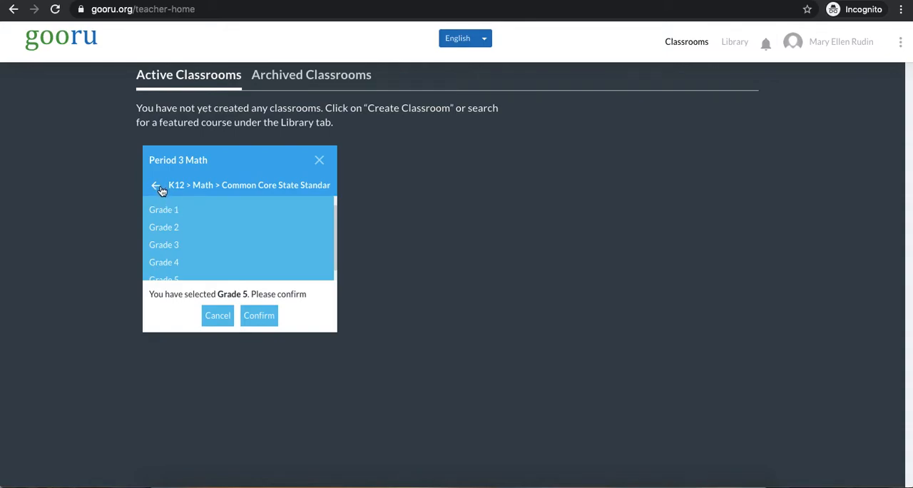
left_click(265, 315)
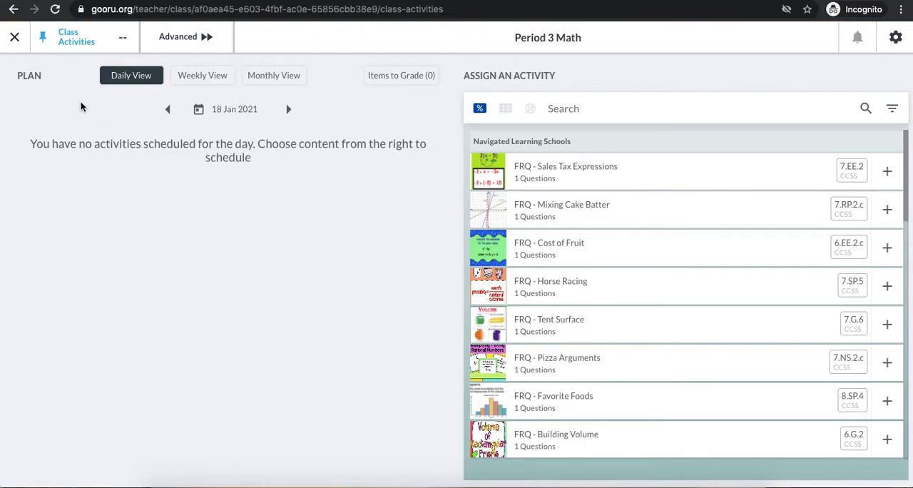
Step: Return to the active classrooms, reopen Period 3 Math and show its Learning Journey
left_click(16, 40)
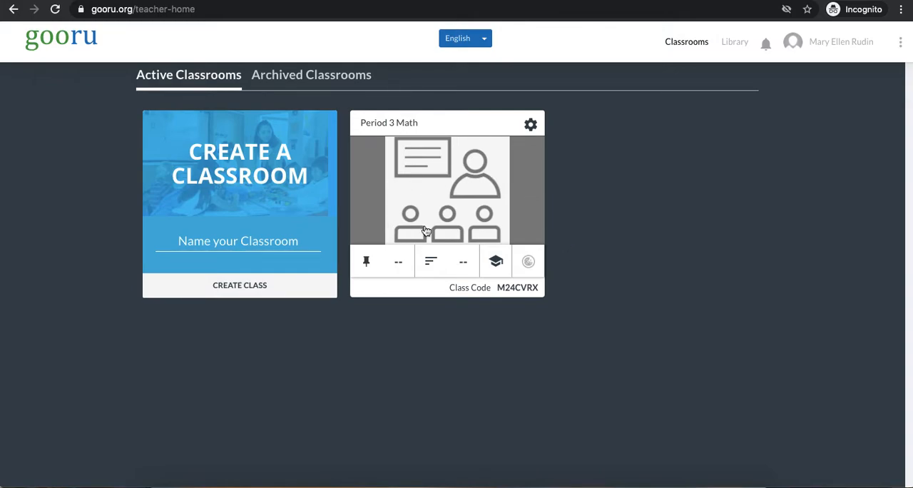
left_click(500, 189)
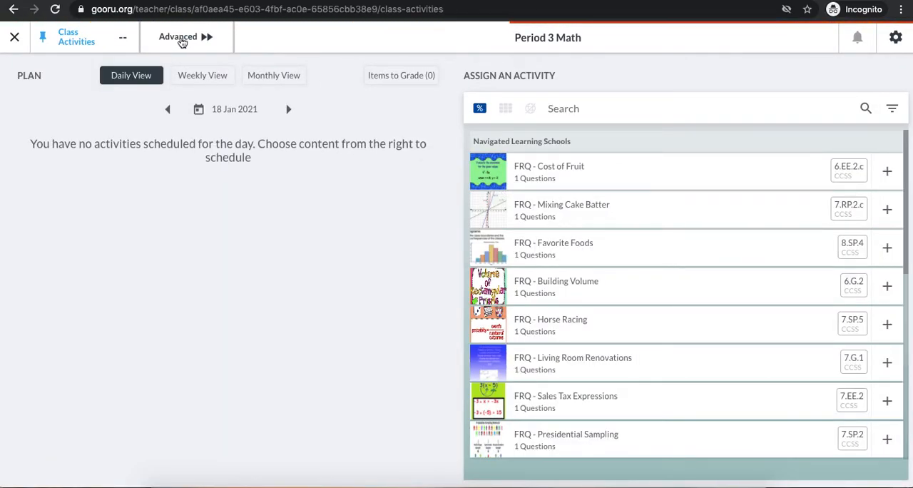
left_click(196, 38)
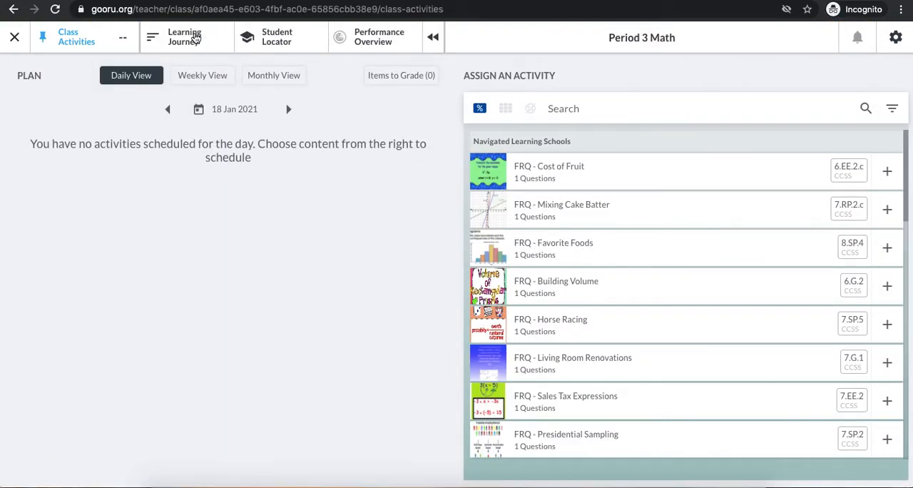
left_click(179, 45)
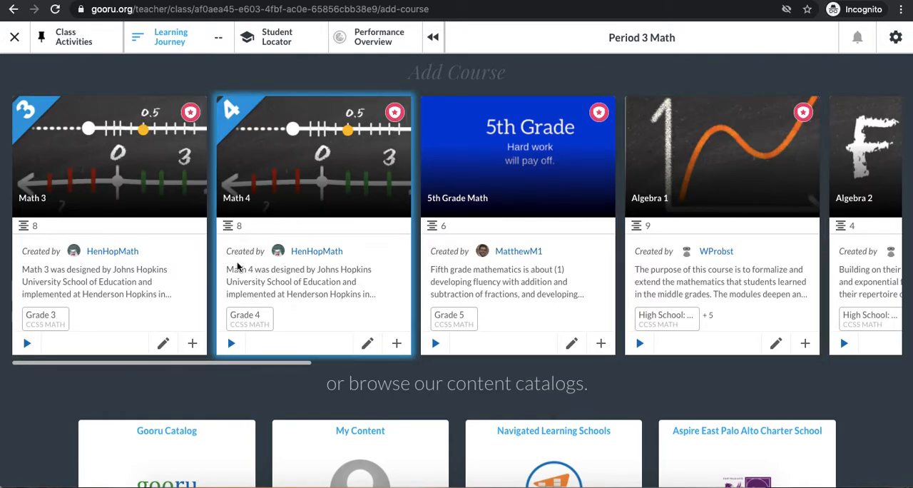
Step: Look through the suggested courses and the content catalogs offered for the class
scroll(237, 266, "right", 6)
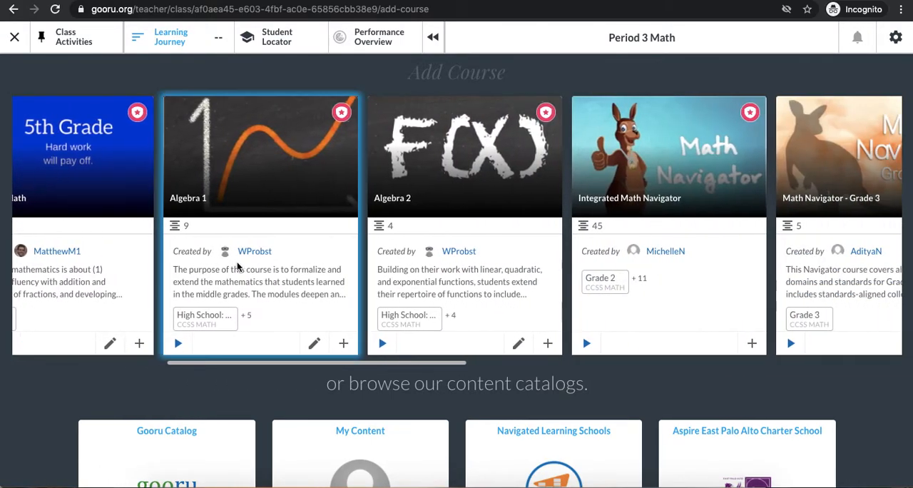
scroll(237, 266, "right", 10)
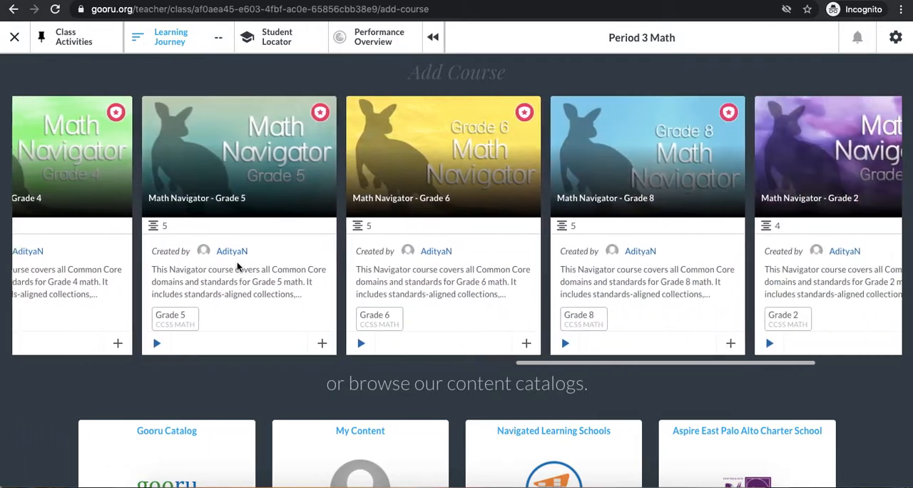
scroll(237, 266, "right", 3)
scroll(237, 266, "left", 4)
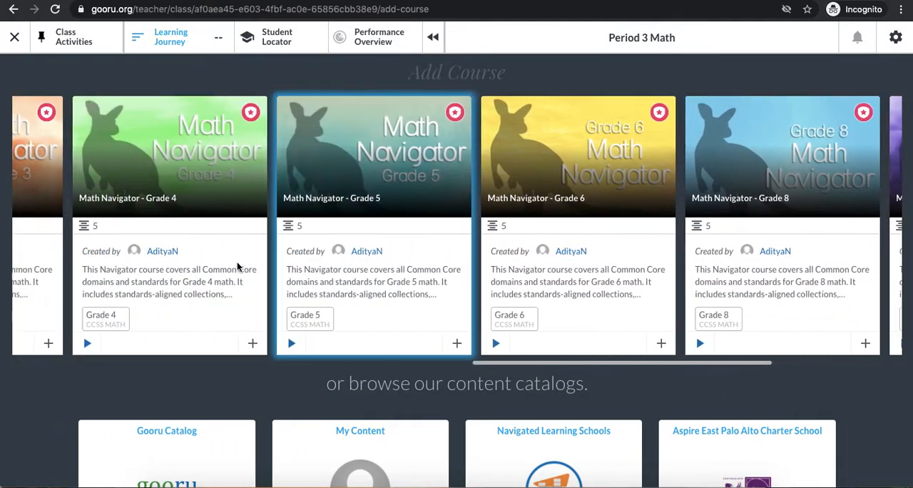
scroll(237, 266, "left", 4)
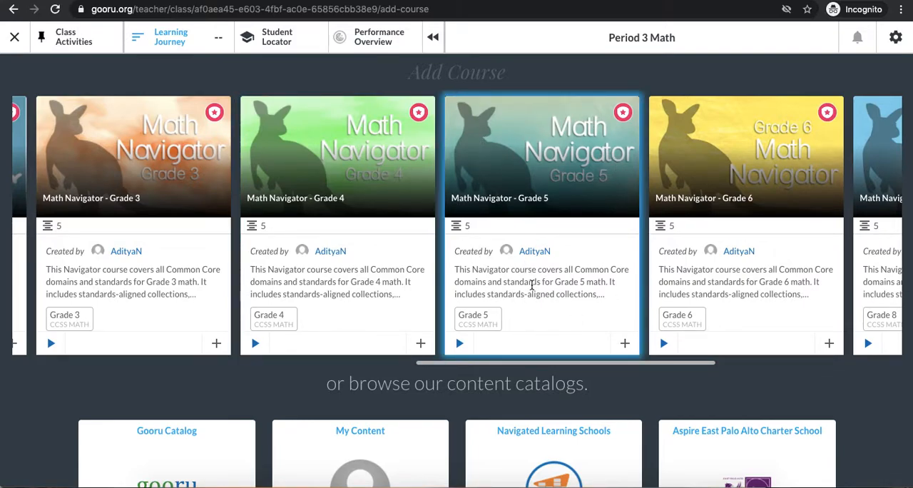
scroll(60, 375, "down", 2)
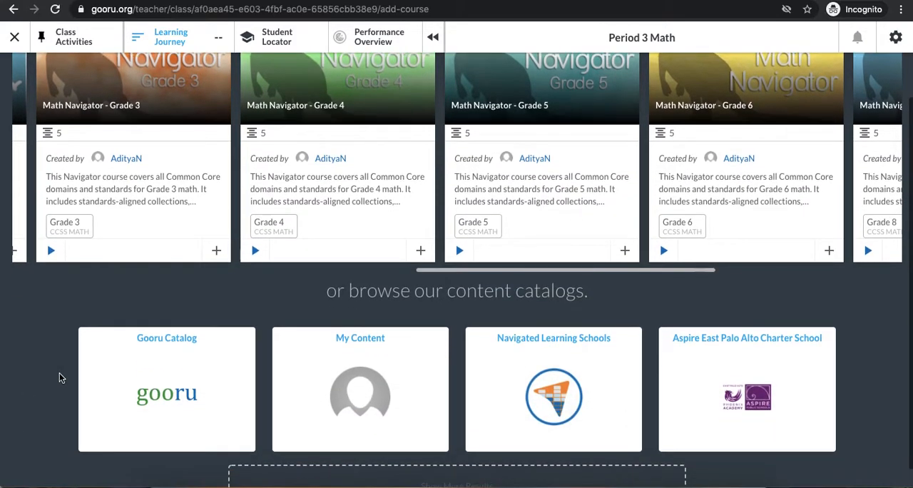
Step: Browse the Gooru Catalog and search it for "math navigator"
left_click(166, 409)
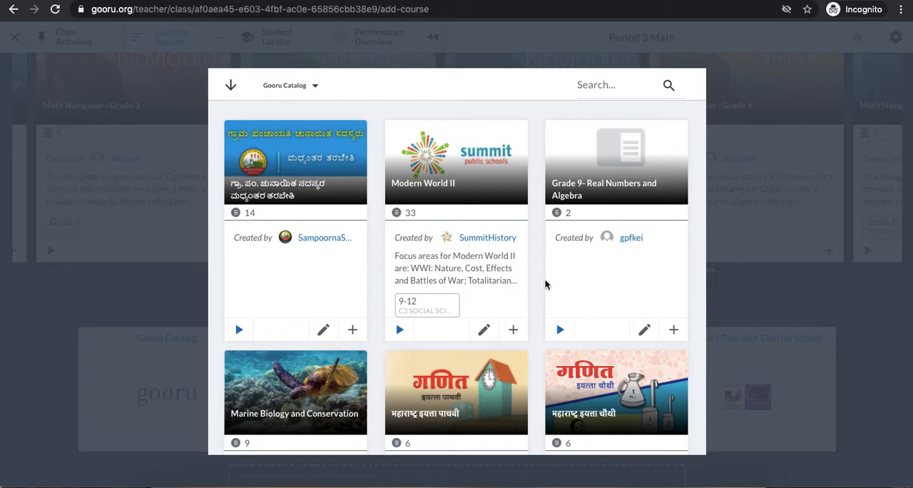
scroll(544, 278, "down", 2)
scroll(419, 310, "up", 2)
scroll(419, 310, "down", 10)
scroll(419, 311, "up", 7)
scroll(419, 311, "up", 4)
left_click(593, 86)
type("math navigator")
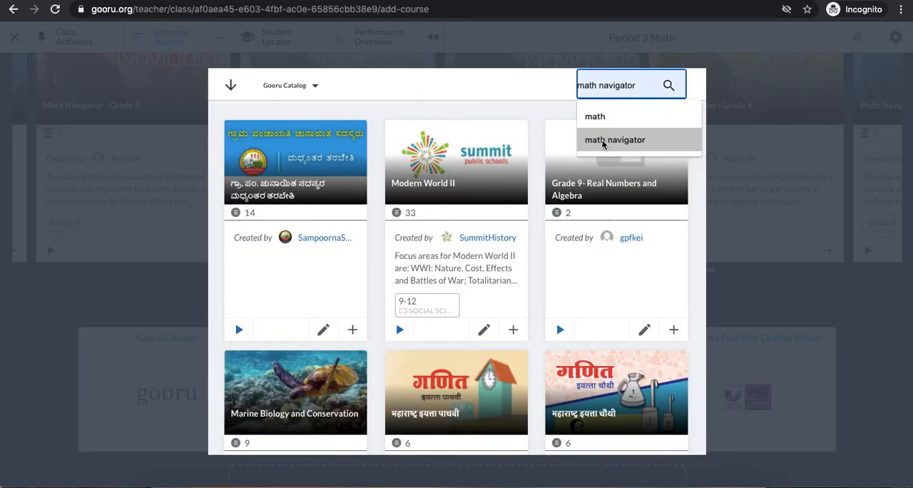
left_click(602, 141)
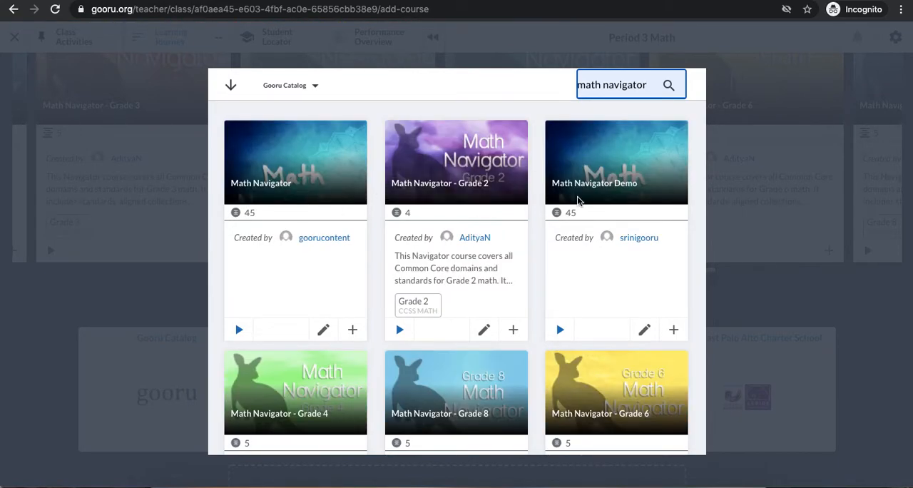
Step: Add the Math Navigator - Grade 5 course from the catalog to the class
scroll(275, 320, "down", 1)
scroll(275, 315, "down", 5)
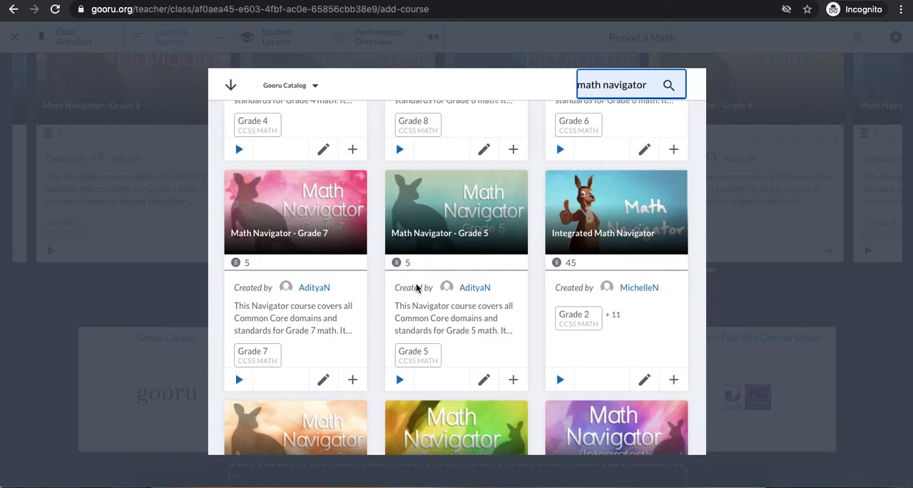
left_click(513, 380)
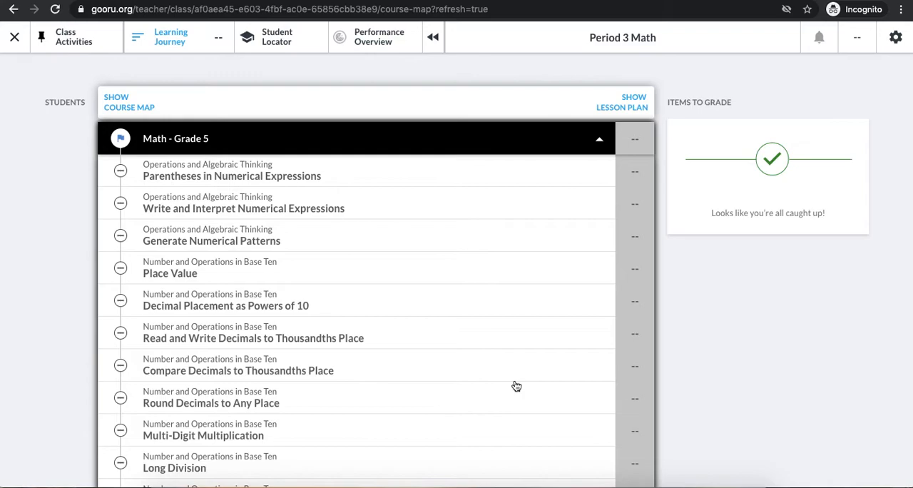
Step: Leave the course map for the classroom list and open the class settings of Period 3 Math
scroll(308, 214, "down", 1)
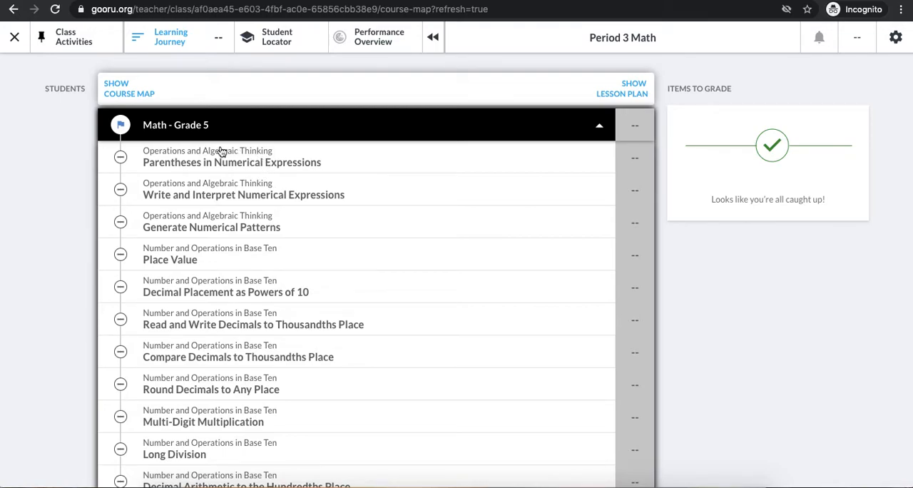
left_click(15, 41)
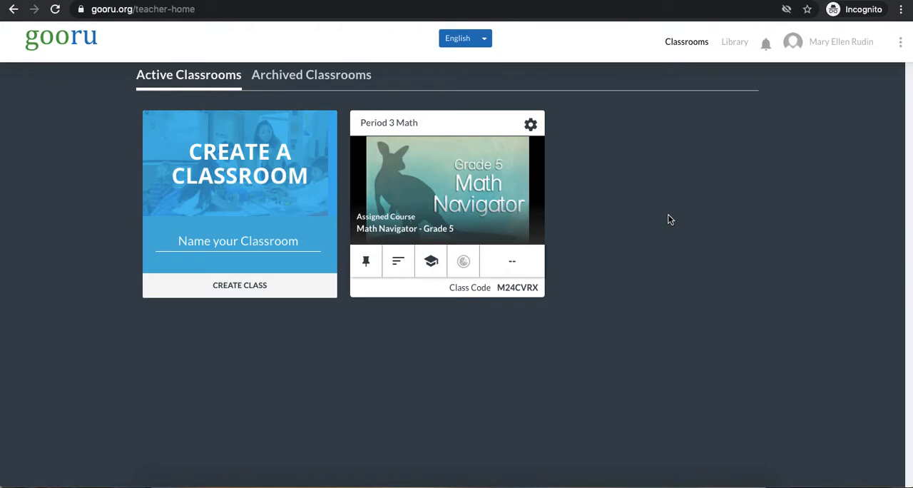
left_click(529, 126)
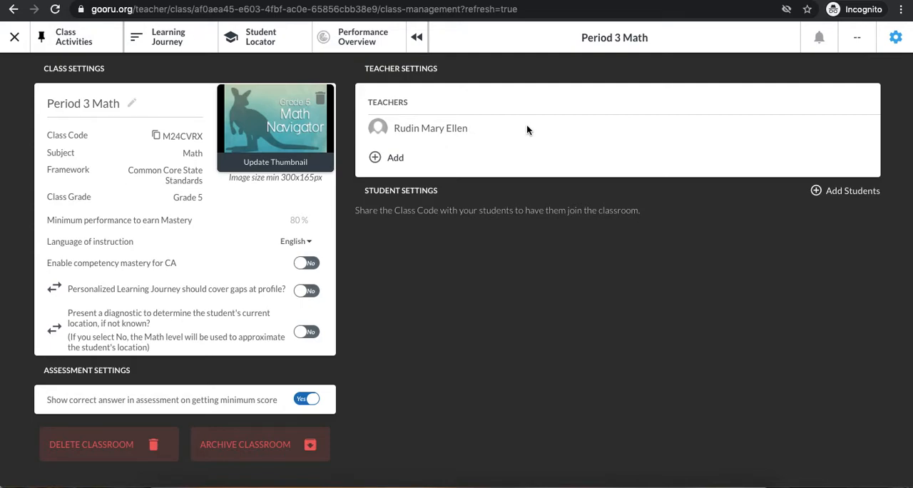
Step: Rename the class as "Math Rockstars" in its class settings
left_click(135, 105)
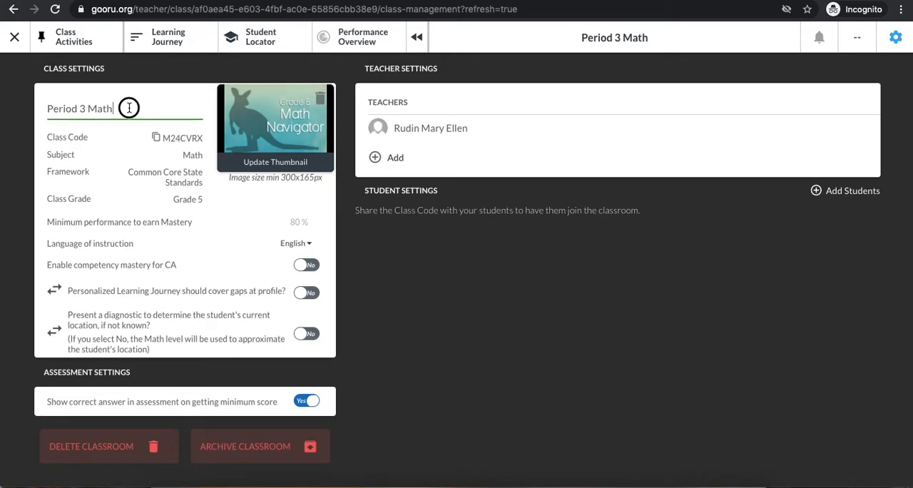
triple_click(129, 107)
type("Math ")
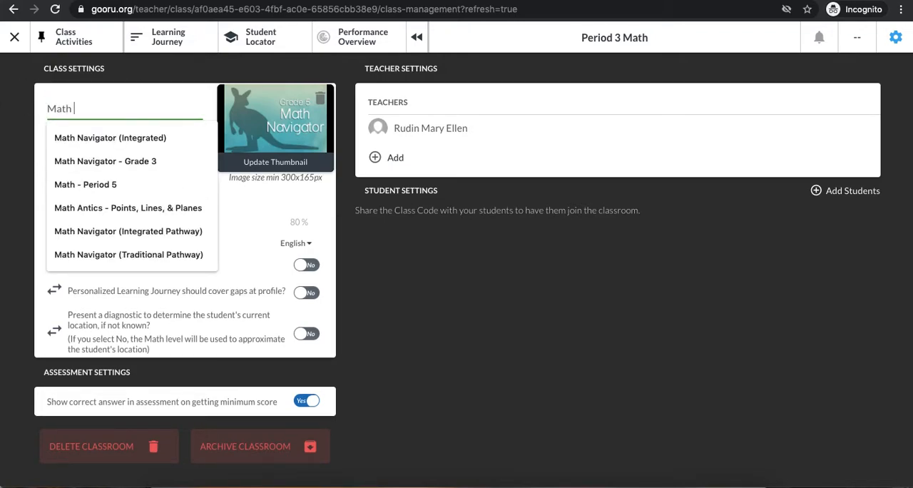
type("Rockstars")
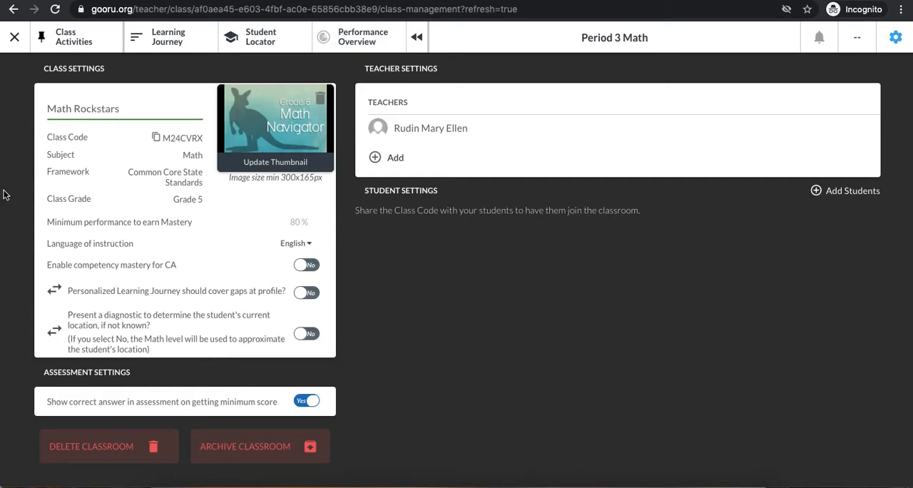
left_click(13, 193)
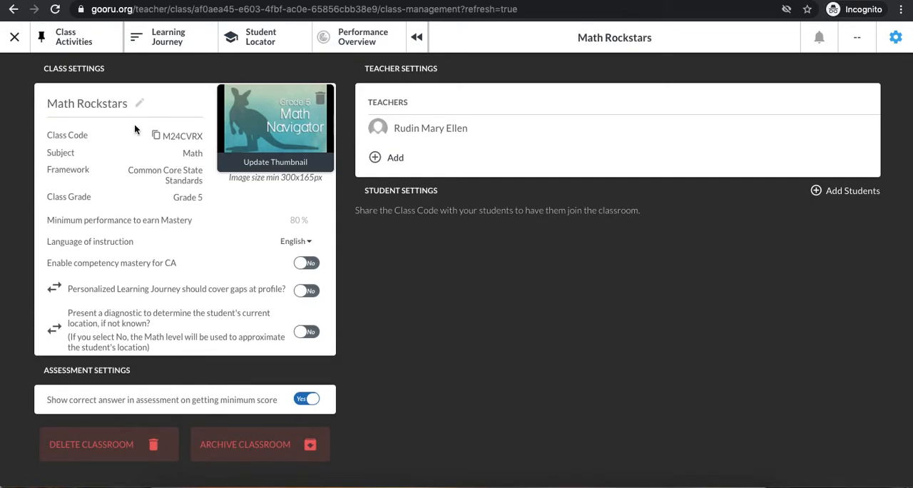
Step: Rename the class as "Period 3 Math" and enable the diagnostic that determines a student's current location
left_click(140, 103)
triple_click(141, 102)
type("Period 3 Math")
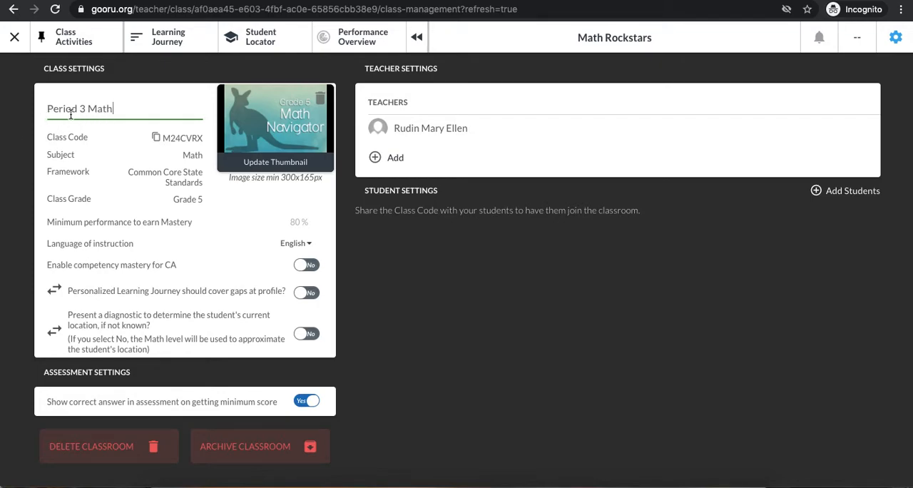
left_click(14, 134)
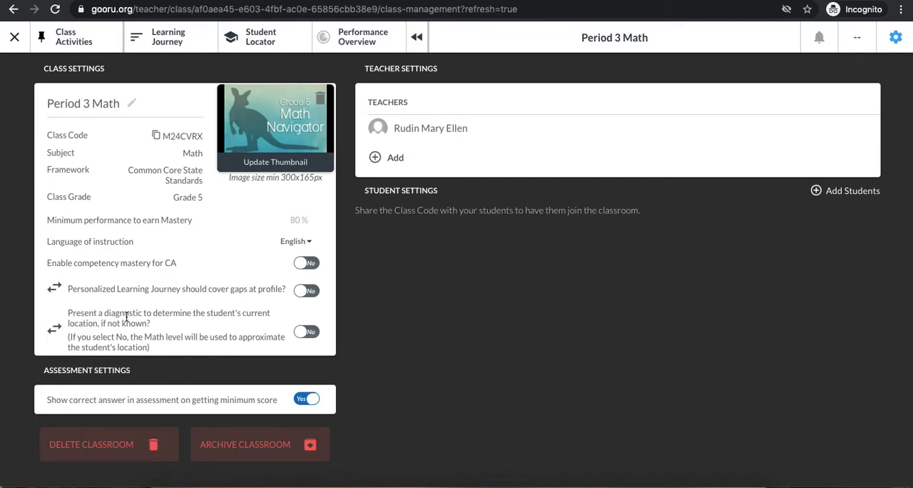
left_click(308, 335)
Step: Open the email entry for adding other teachers and highlight the class code
left_click(397, 157)
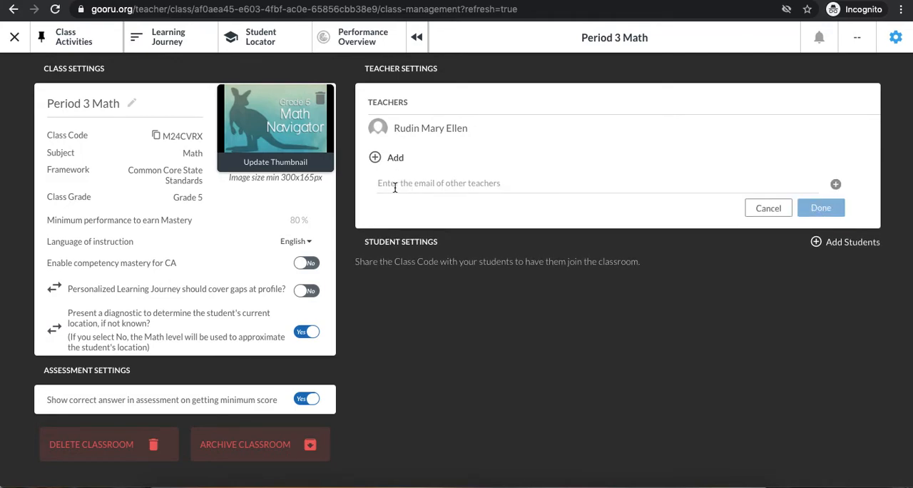
left_click(535, 182)
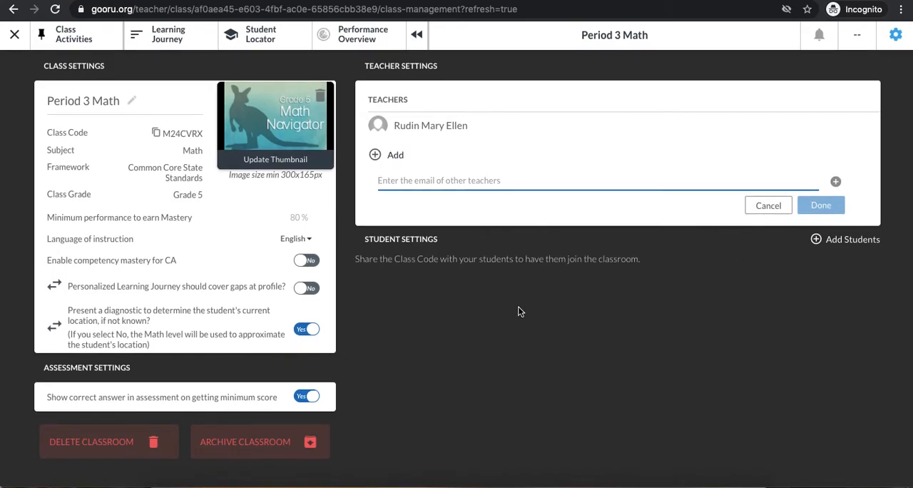
left_click(517, 318)
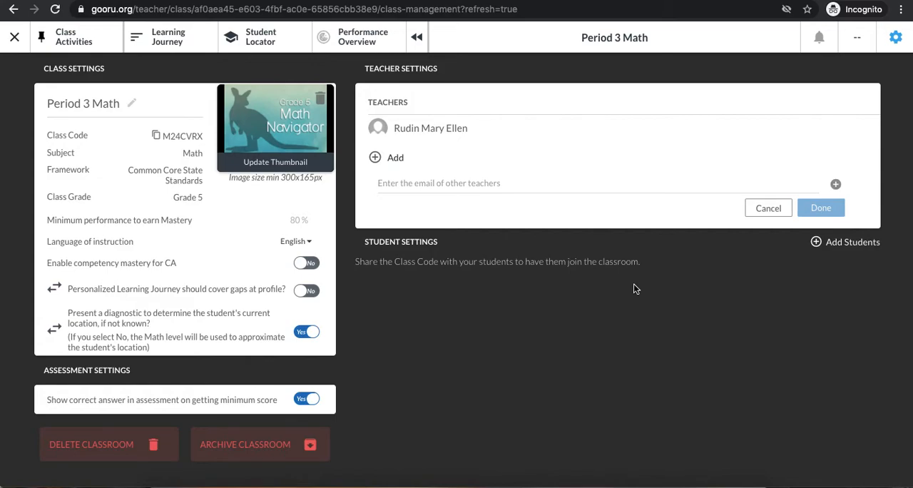
left_click_drag(204, 135, 162, 131)
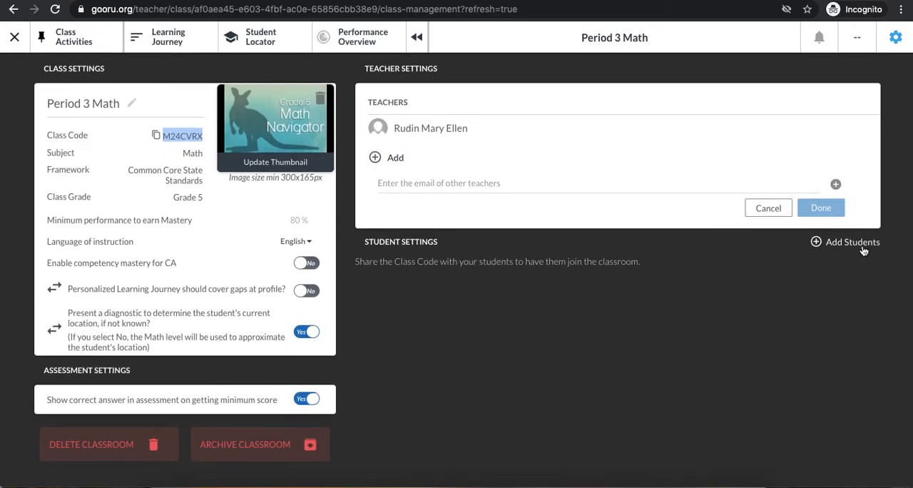
Step: Find a student by entering the student's email, add the student to the class, and reopen the student search
left_click(862, 247)
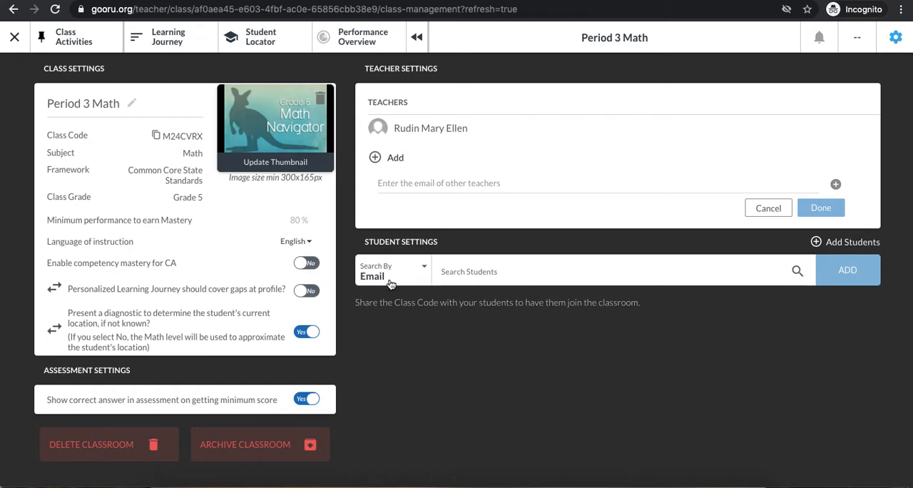
left_click(456, 274)
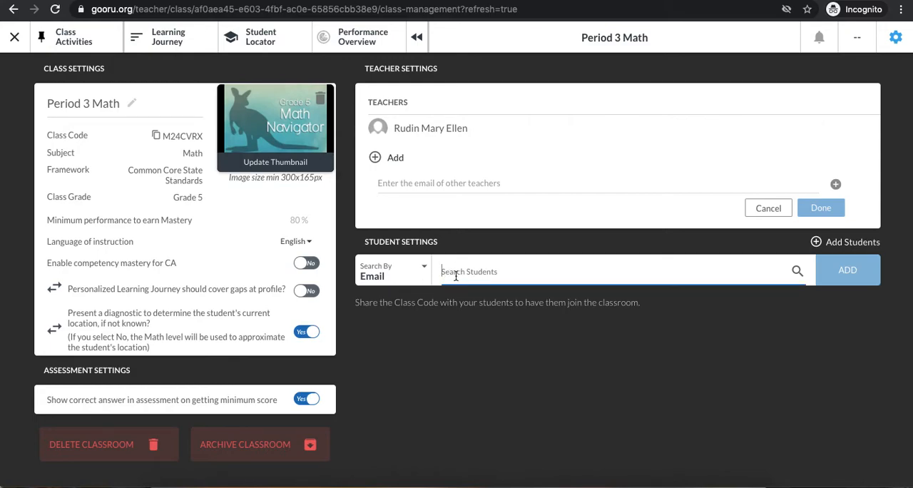
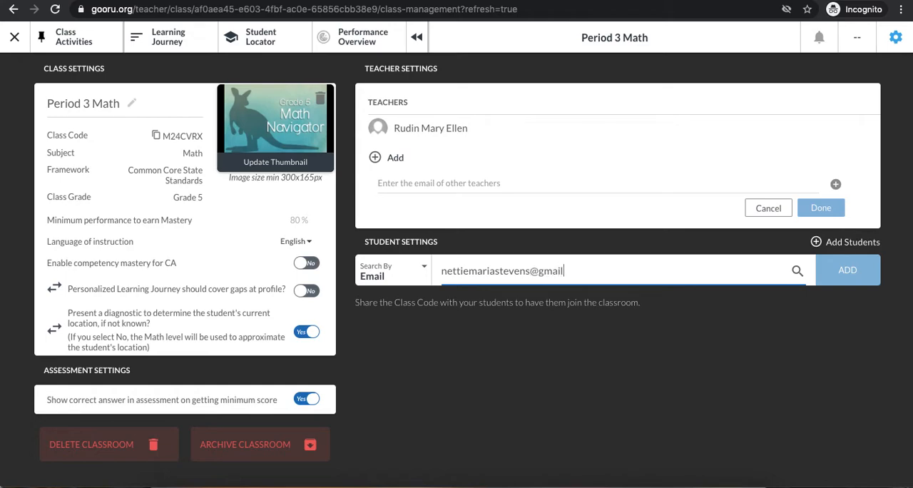
left_click(797, 273)
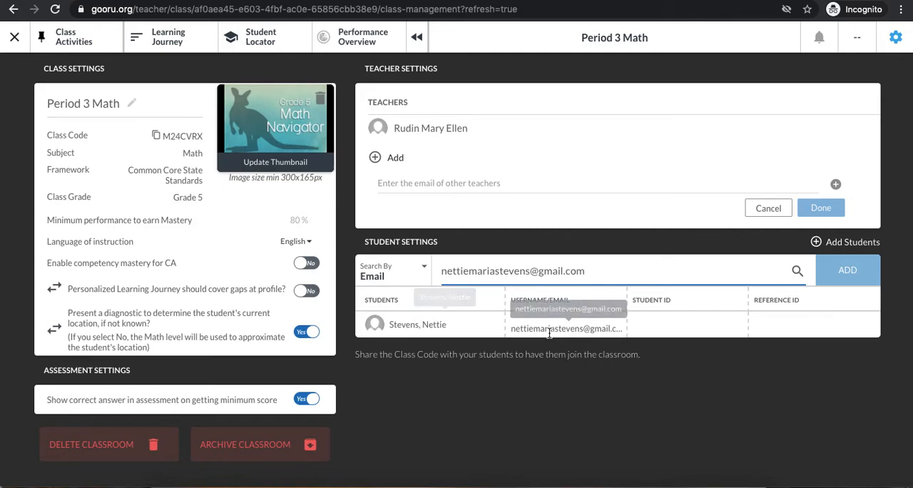
left_click(374, 328)
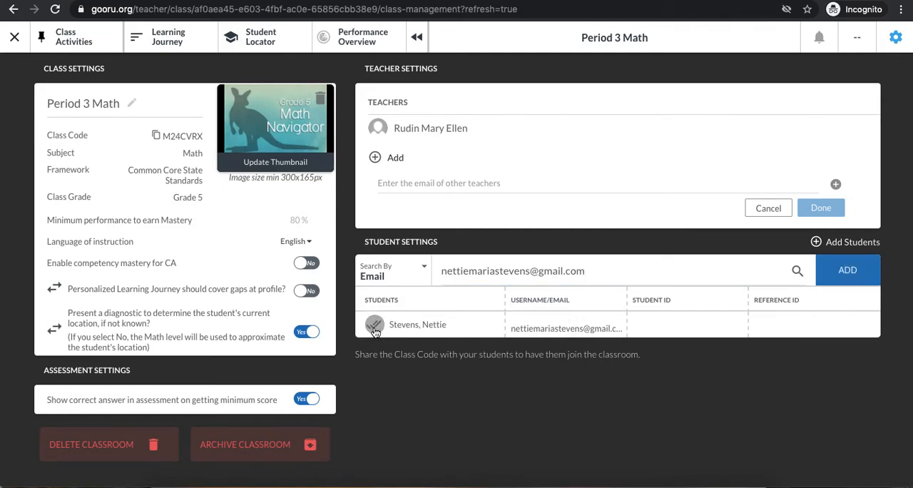
left_click(855, 272)
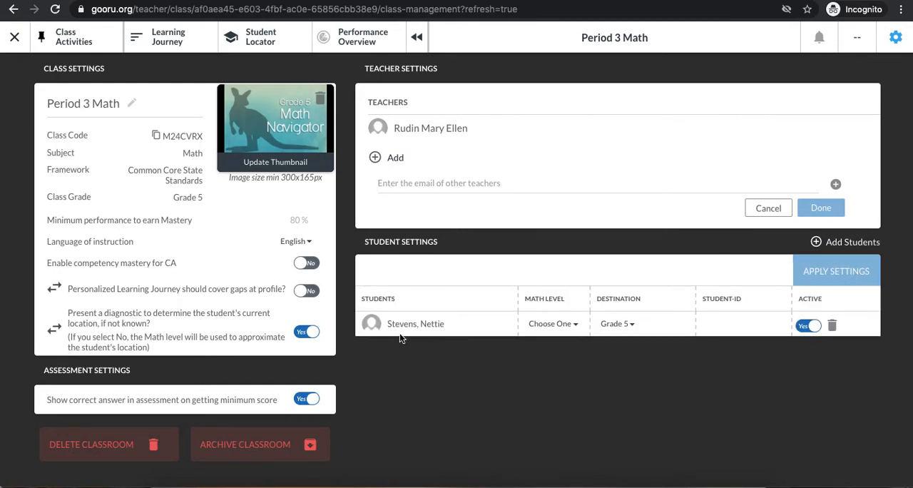
left_click(818, 243)
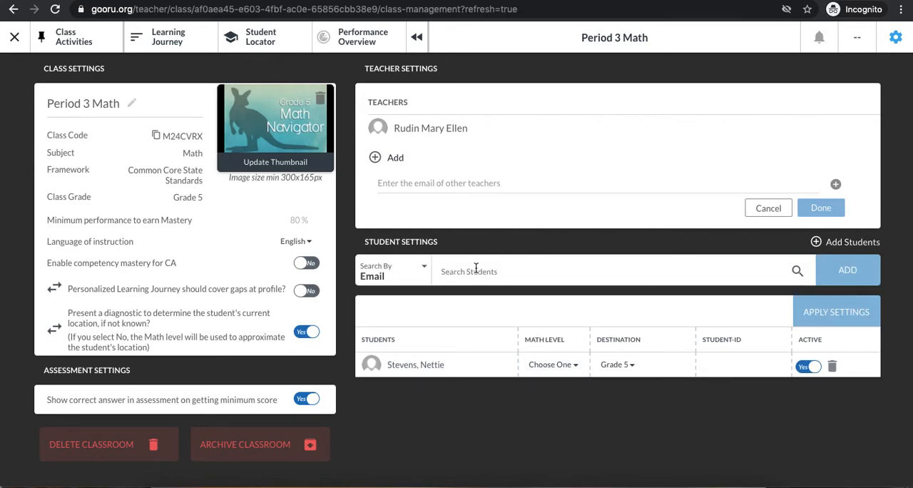
left_click(477, 269)
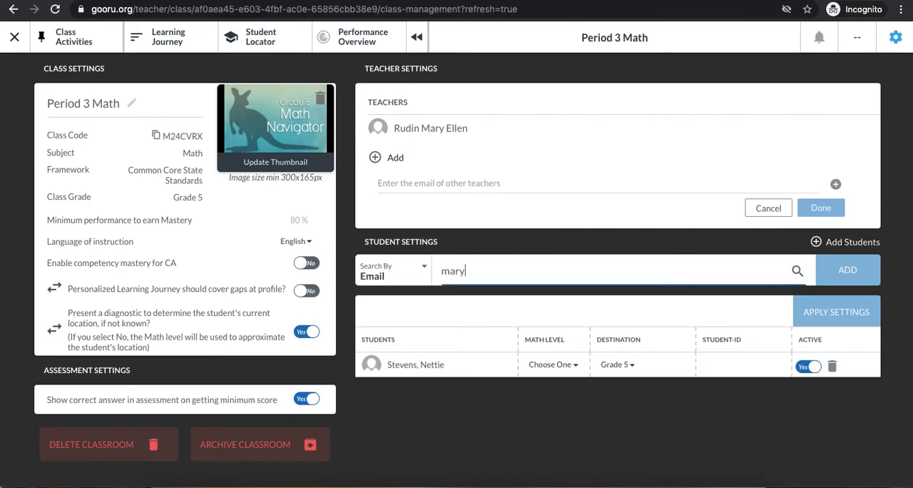
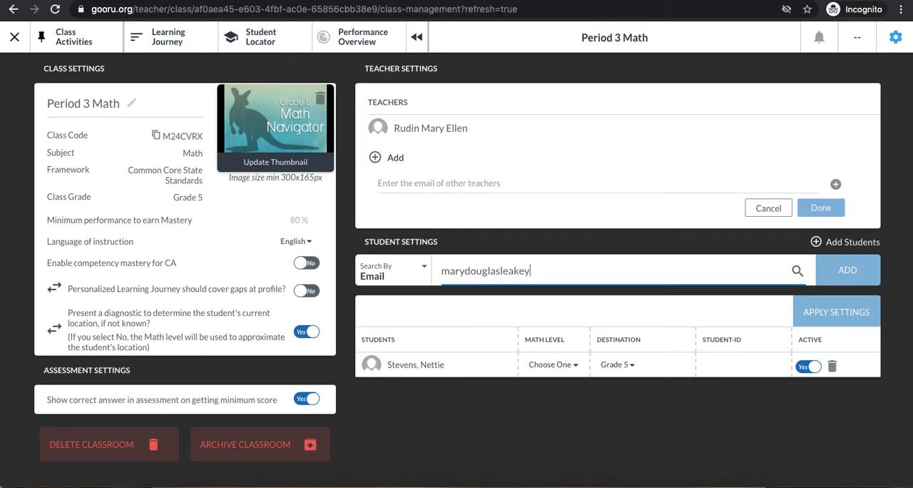
key("ctrl+a")
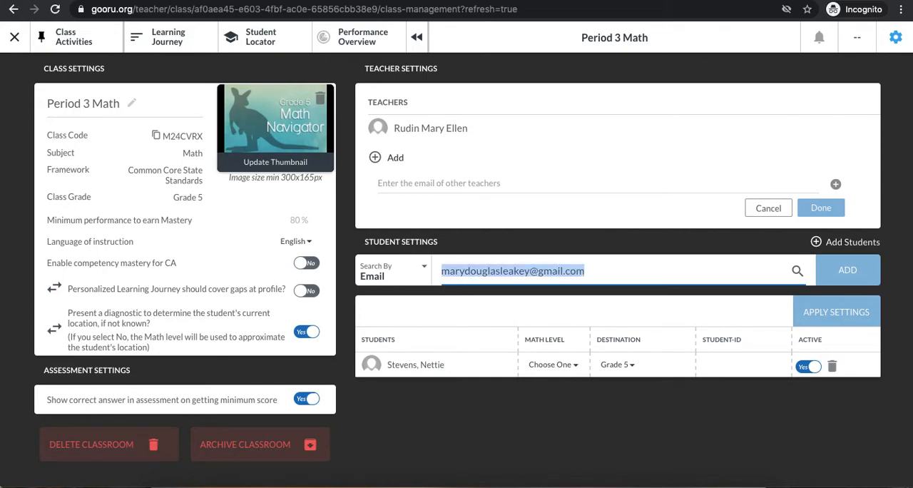
key("BackSpace")
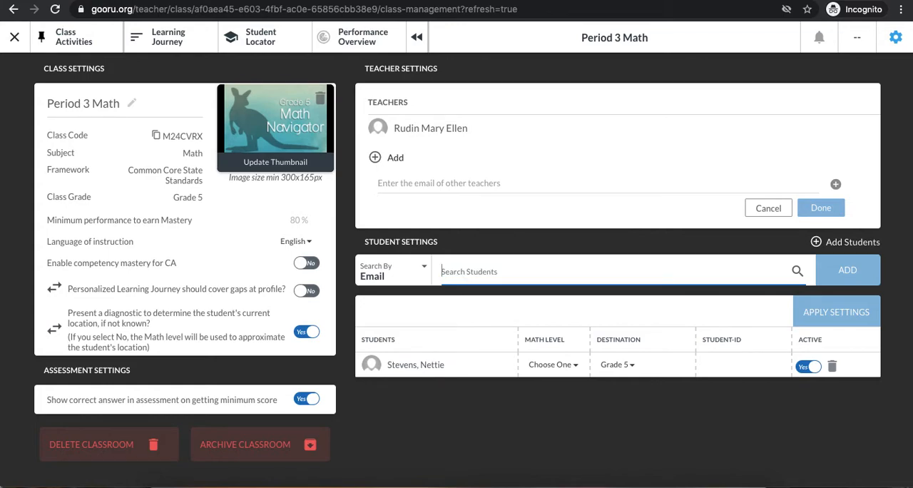
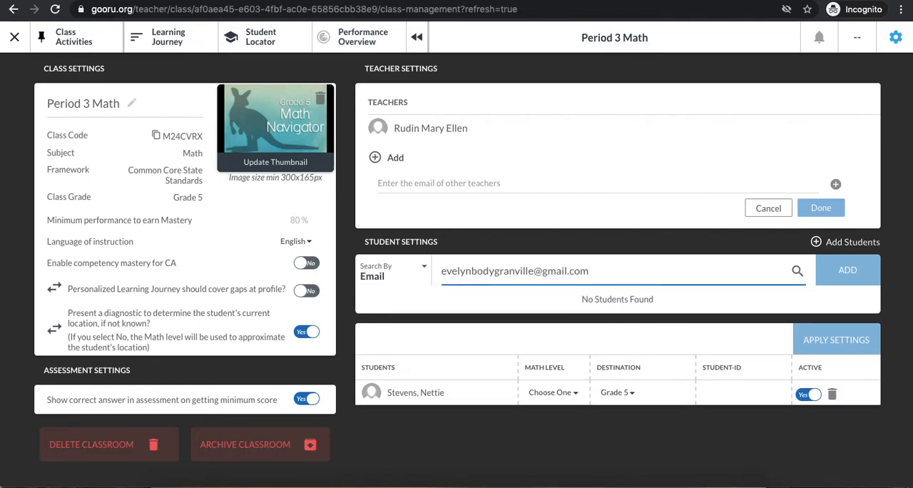
Step: Search for a second student by email, correct the spelling of the address, and add the student to the class
left_click(493, 272)
key("BackSpace")
key("BackSpace")
type("yd")
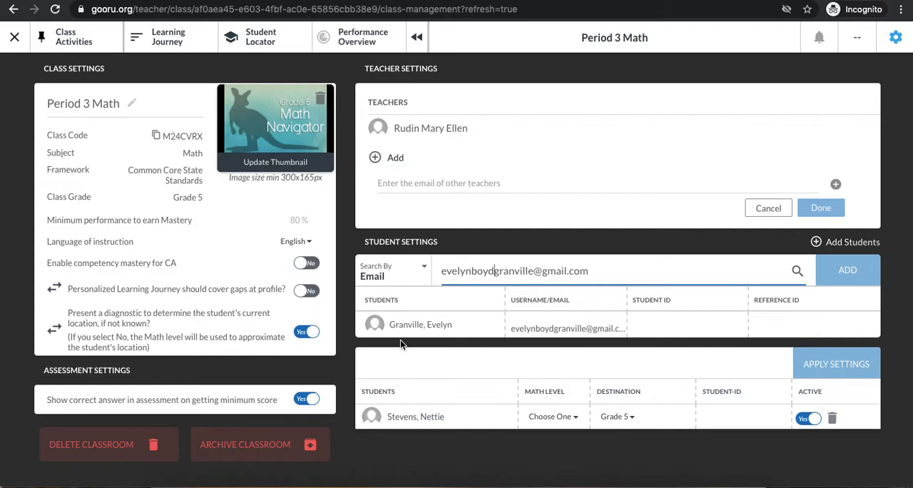
left_click(401, 335)
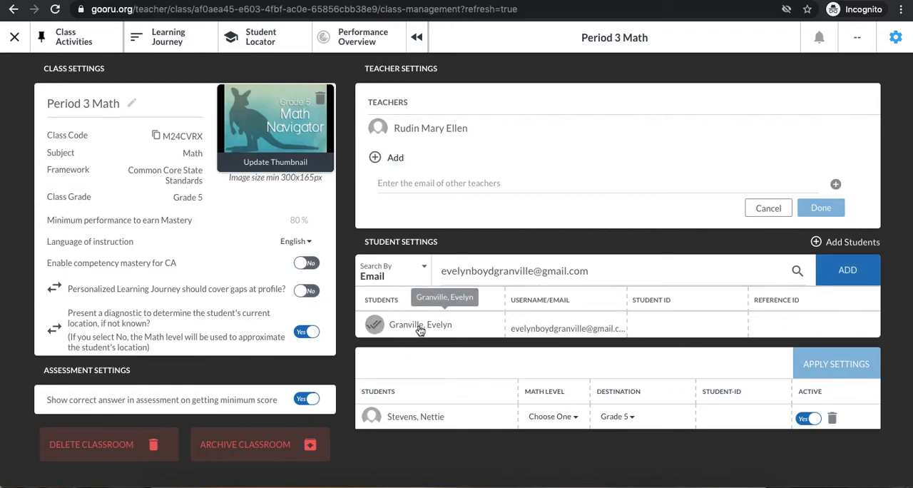
left_click(848, 270)
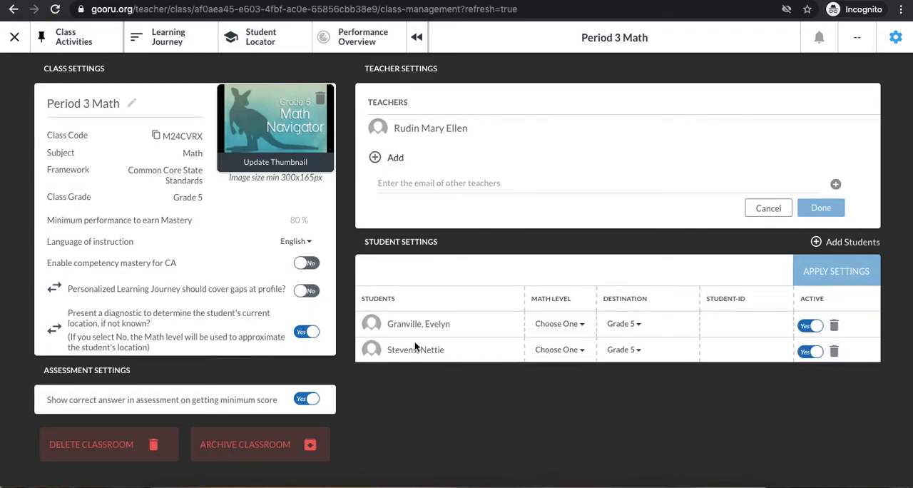
Step: Switch the student search to Username, enter a third student's username, and add the matching student to the class
left_click(882, 247)
left_click(419, 274)
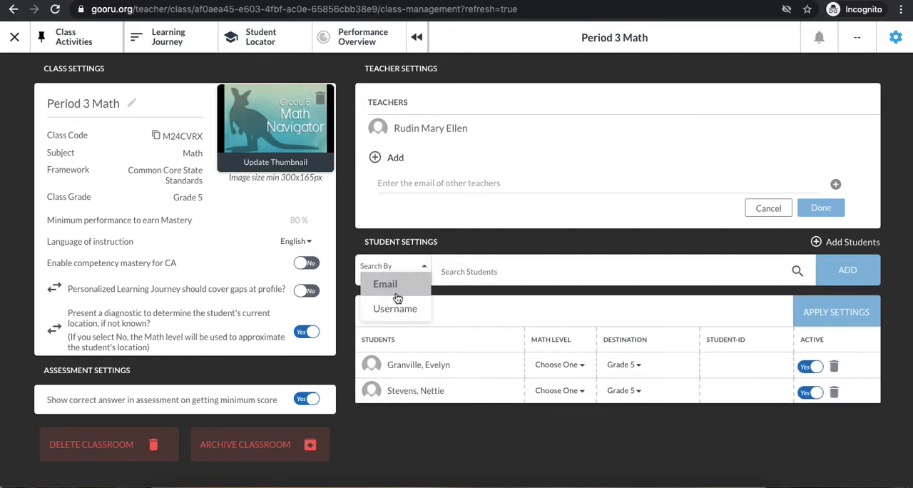
left_click(394, 308)
left_click(502, 277)
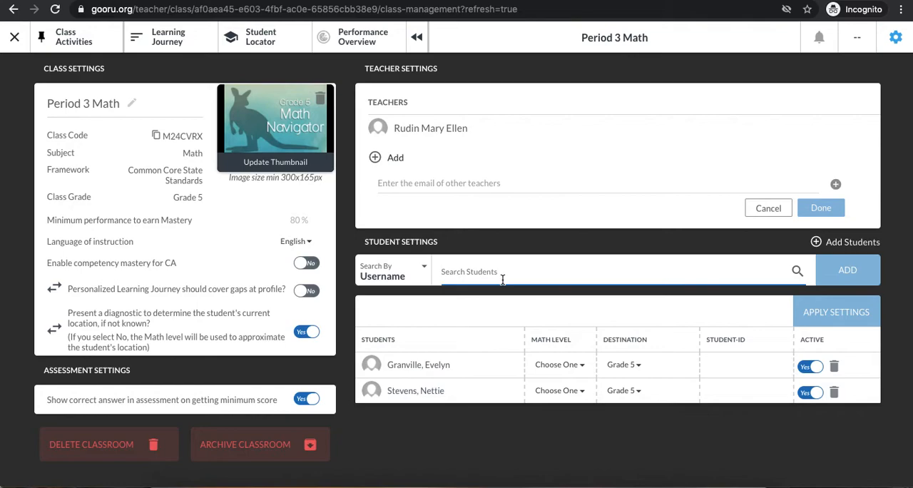
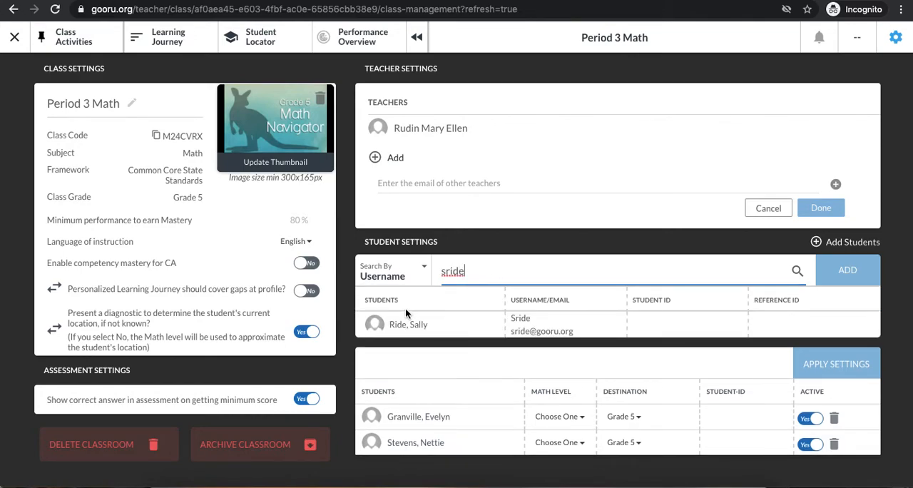
left_click(408, 329)
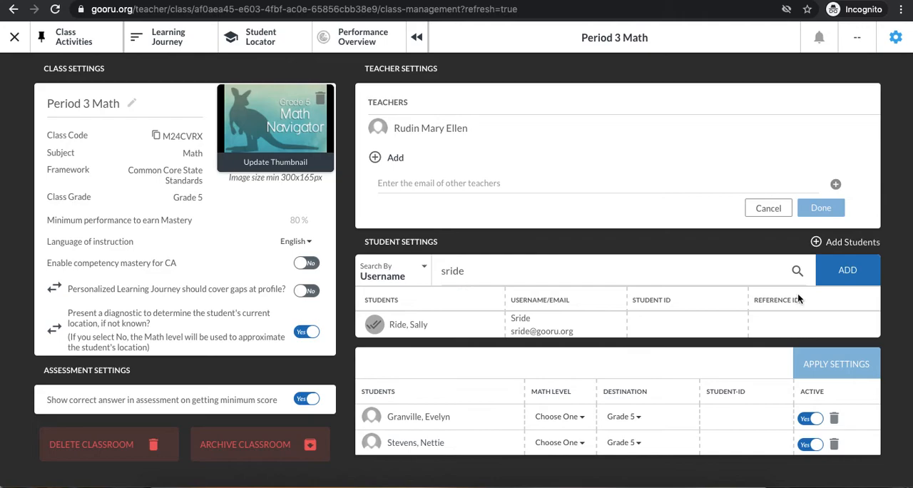
left_click(422, 268)
left_click(423, 270)
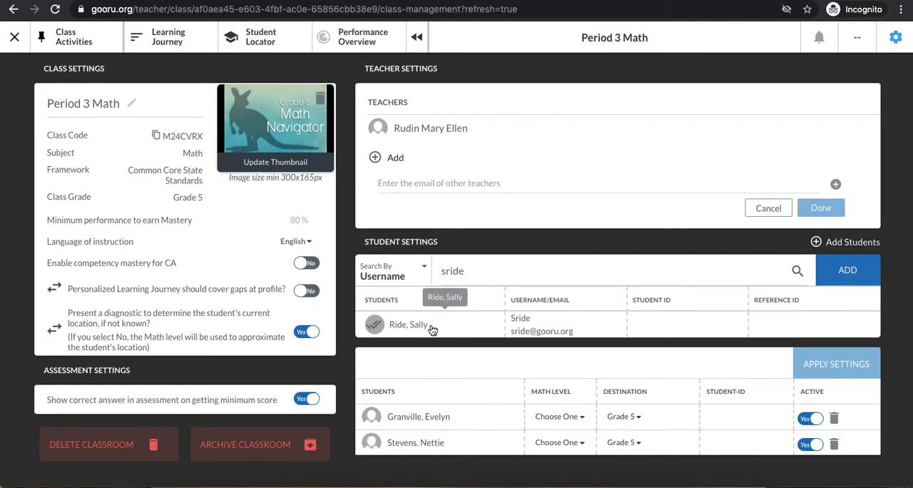
left_click(847, 271)
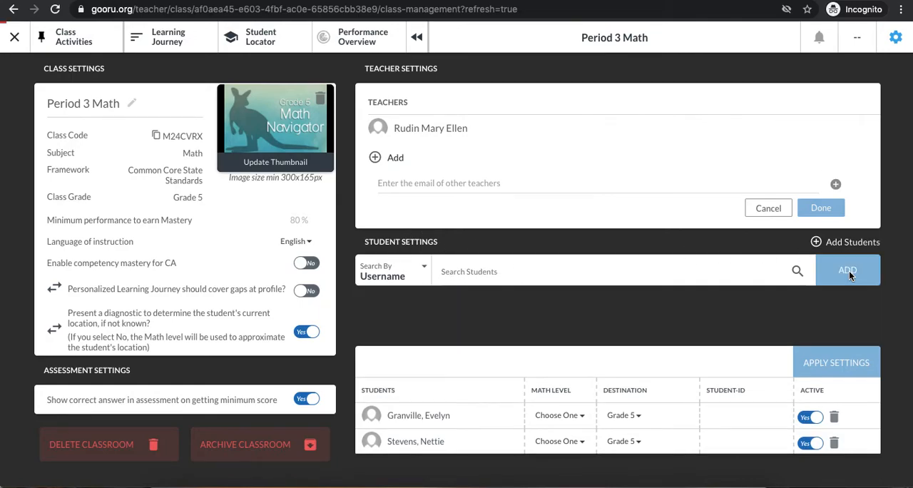
Step: Find a fourth student by entering the student's username and add the student to the class
left_click(831, 245)
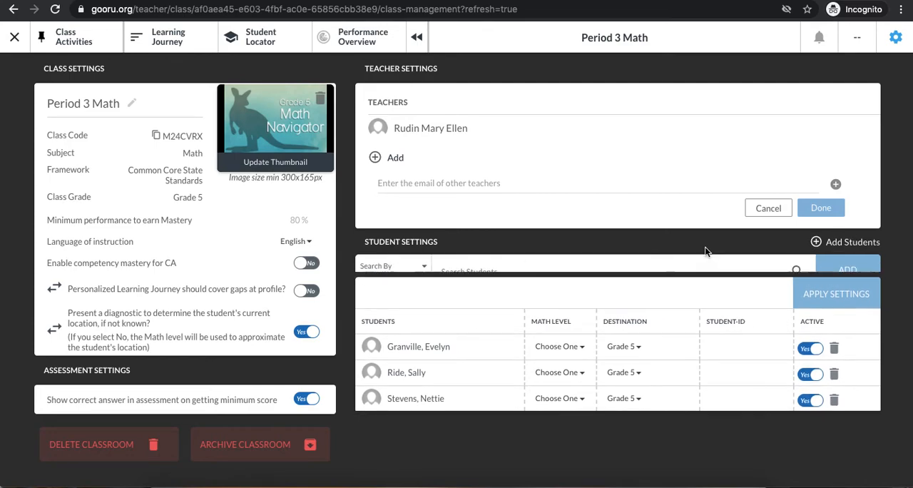
left_click(443, 274)
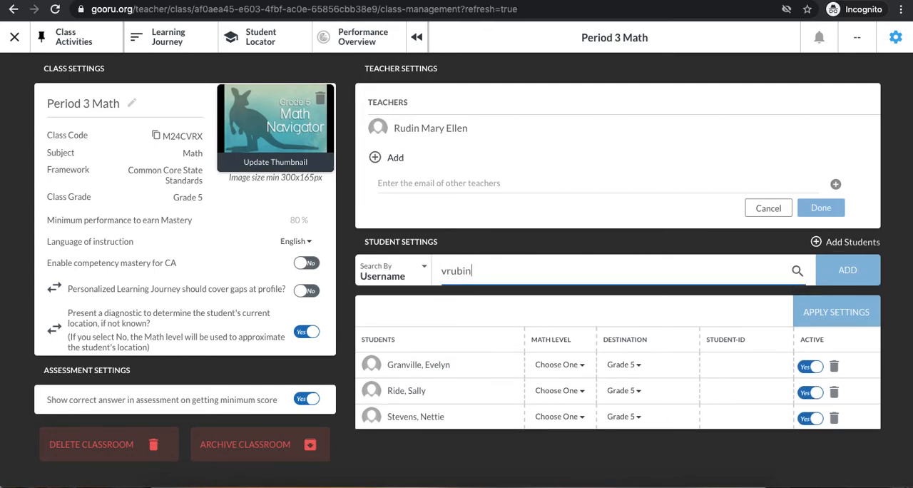
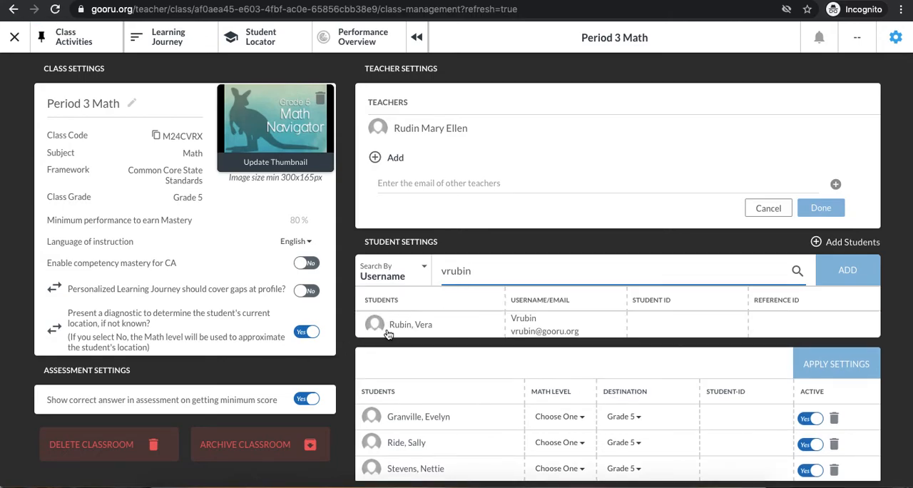
left_click(374, 325)
left_click(848, 270)
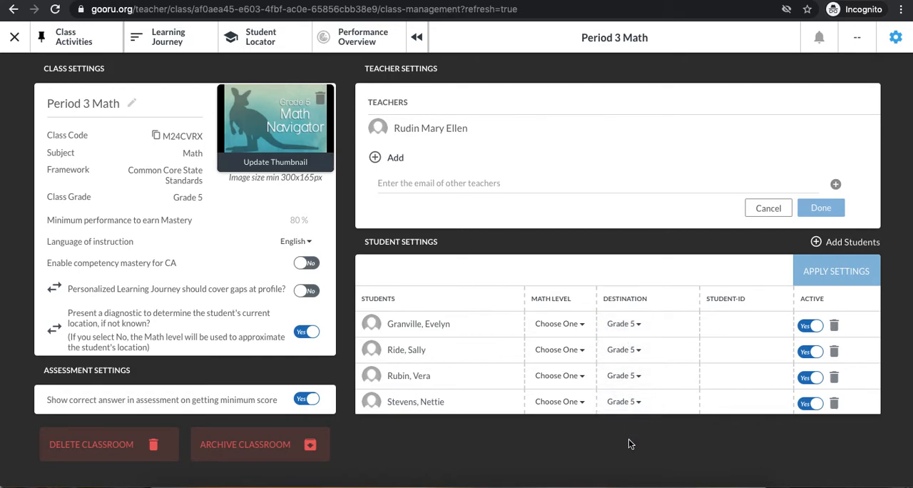
Step: Set the destination of the second student in the list to Grade 6 and apply the student settings
left_click(631, 357)
scroll(631, 360, "down", 1)
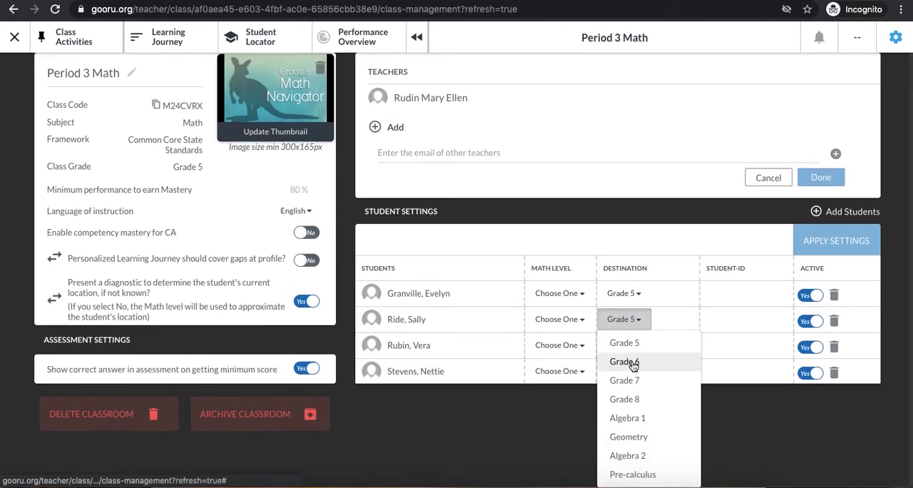
left_click(632, 364)
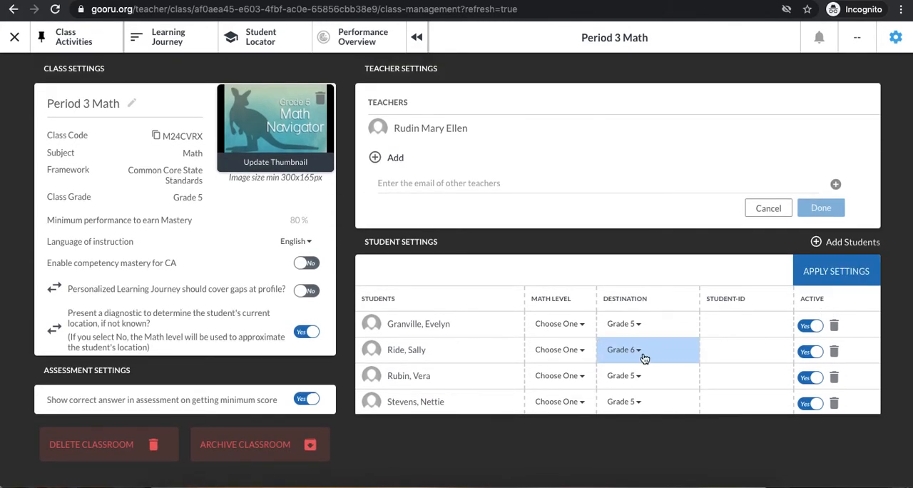
left_click(647, 358)
left_click(633, 392)
left_click(851, 271)
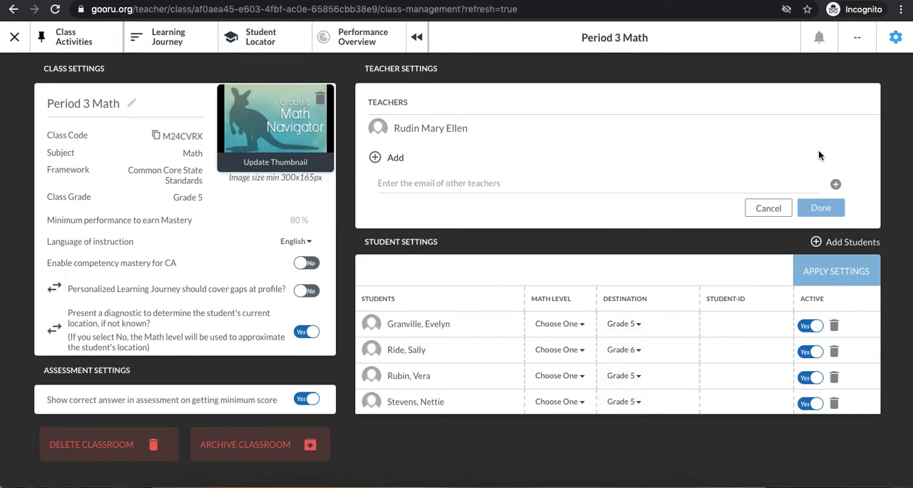
Step: Keep the first student's destination at Grade 5 and set that student's math level to Grade 3
left_click(625, 324)
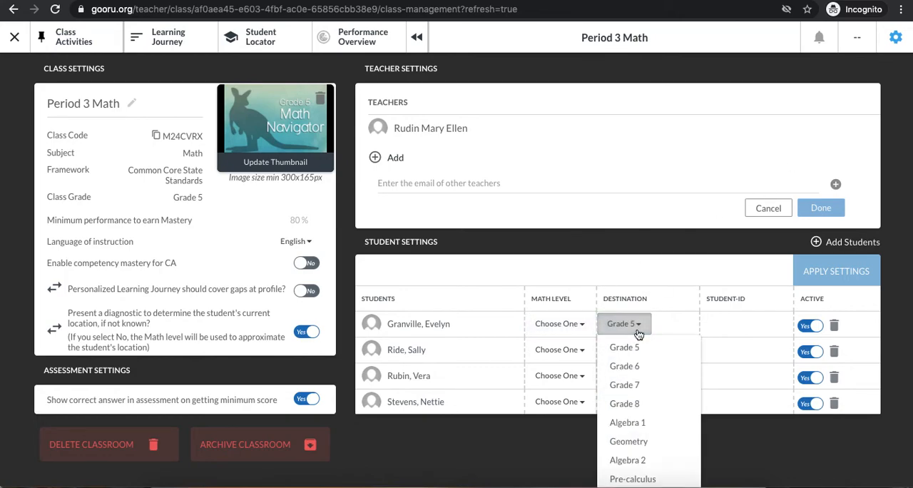
left_click(637, 348)
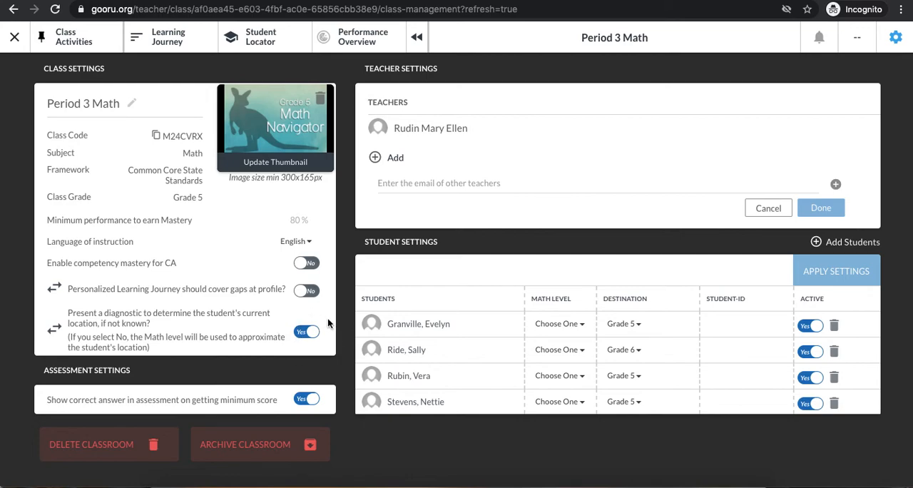
left_click(567, 318)
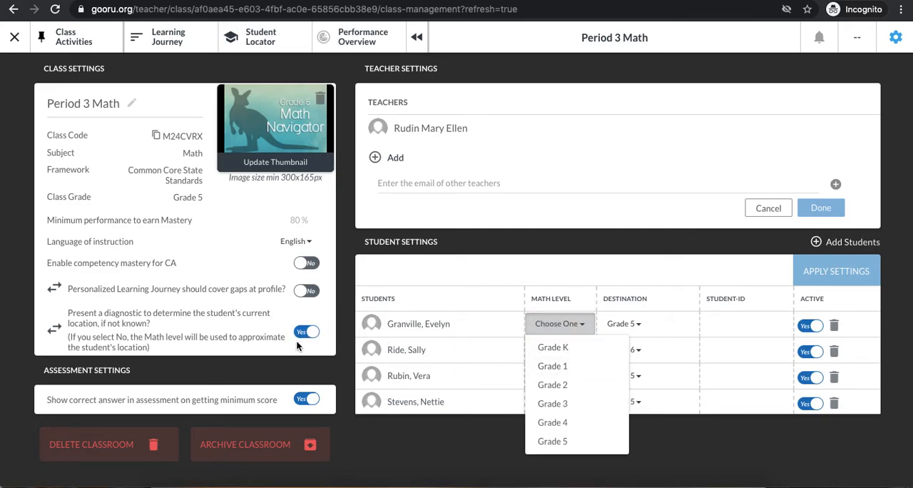
left_click(561, 327)
left_click(561, 327)
left_click(561, 403)
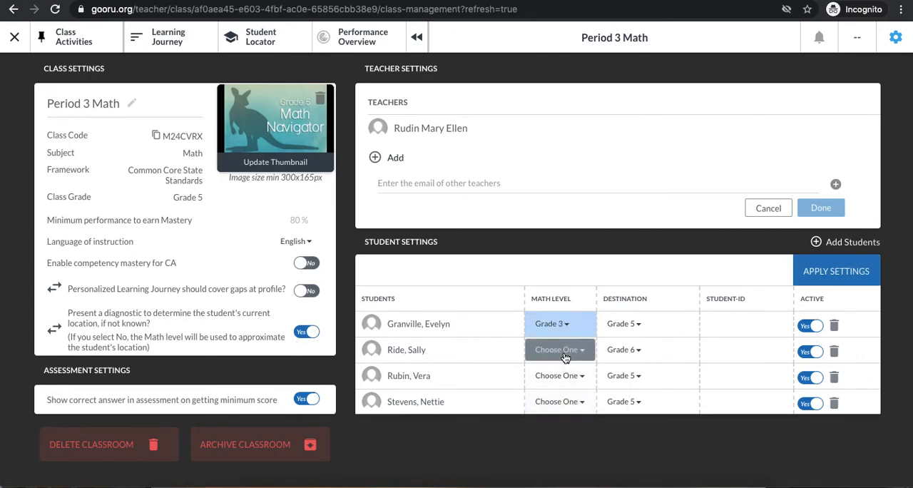
Step: Set the math level of the second, third and fourth students in the list to Grade 3
left_click(563, 353)
left_click(554, 429)
left_click(563, 376)
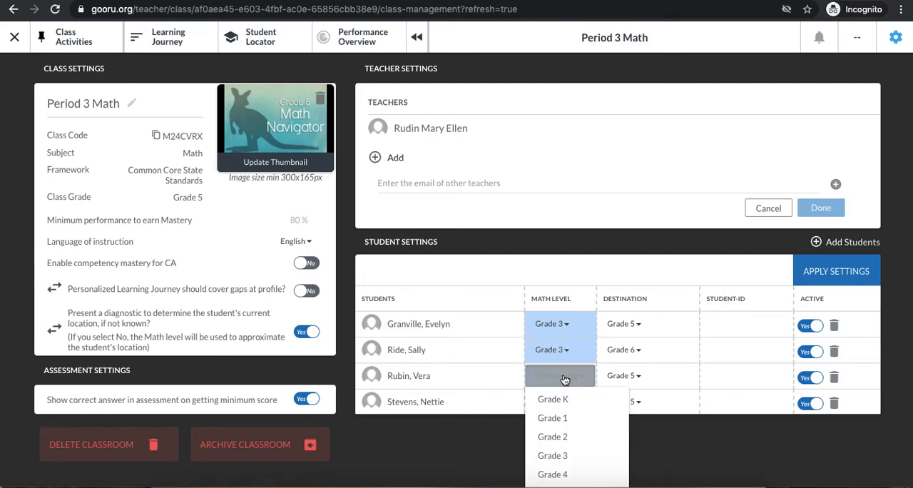
left_click(565, 455)
left_click(563, 406)
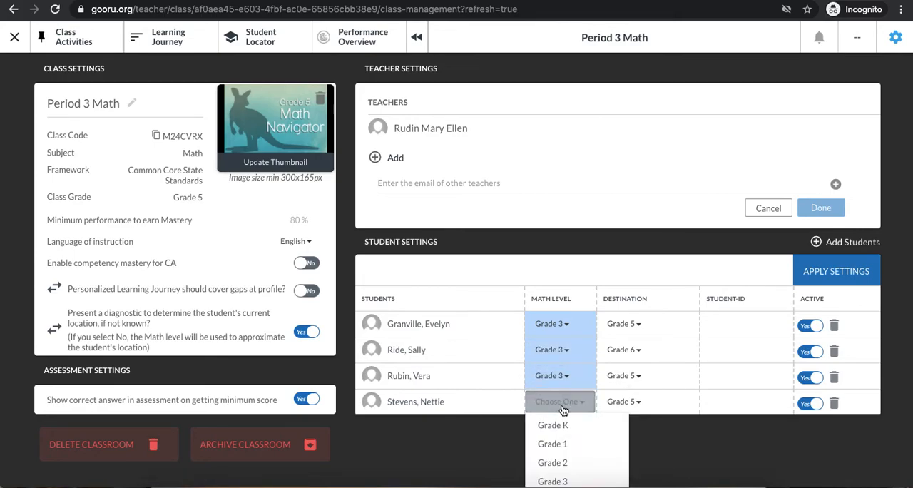
left_click(561, 482)
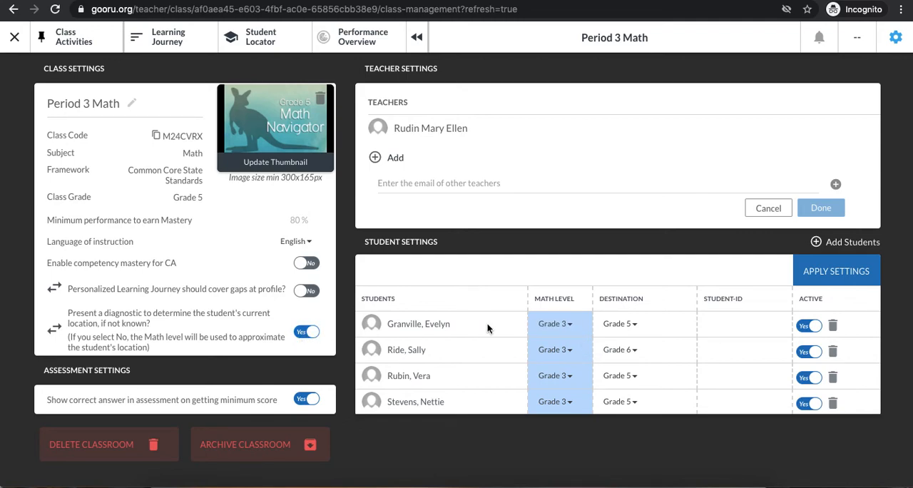
left_click(568, 332)
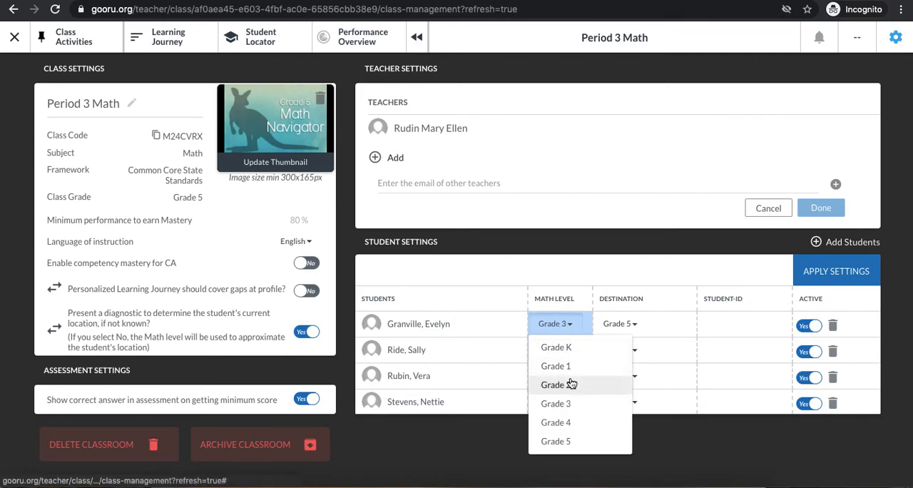
left_click(494, 452)
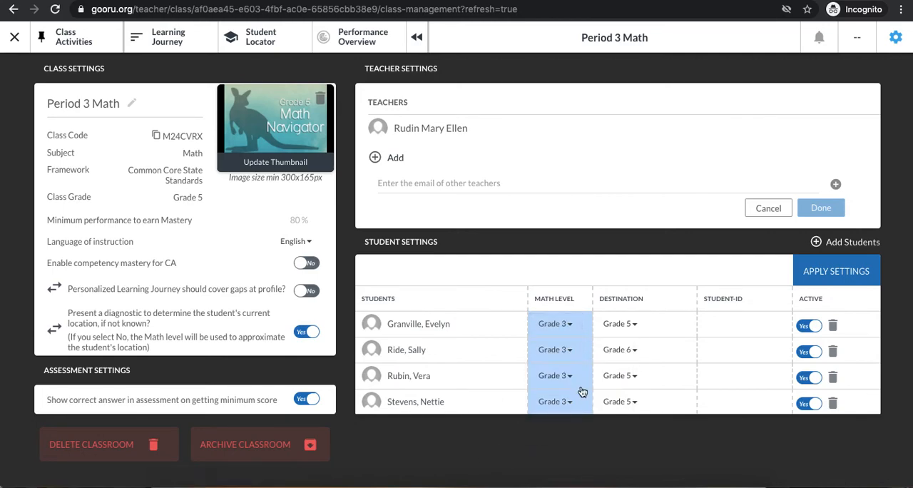
left_click(549, 375)
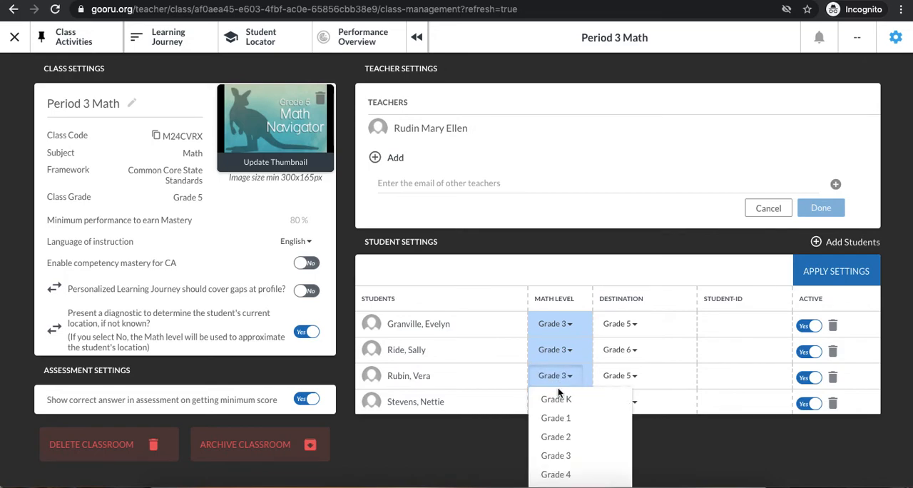
left_click(478, 445)
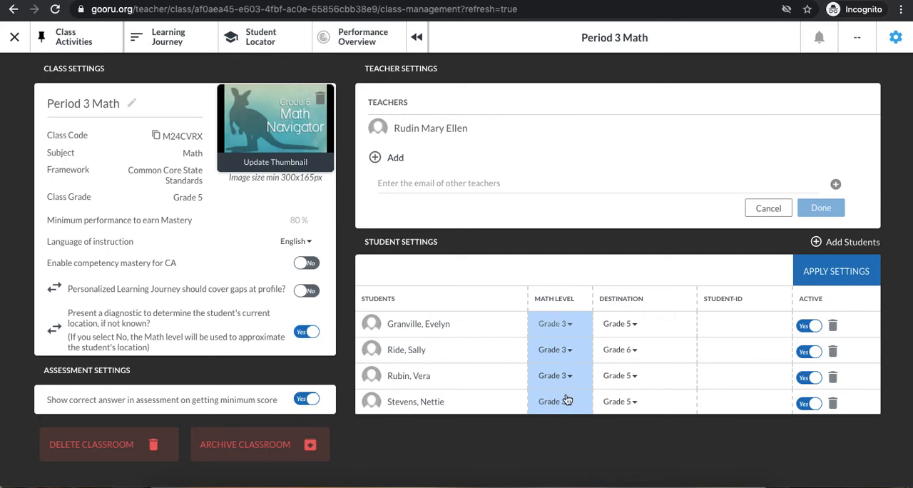
left_click(583, 455)
Step: Apply the student settings, and reopen the Period 3 Math class settings from the classrooms page
left_click(839, 270)
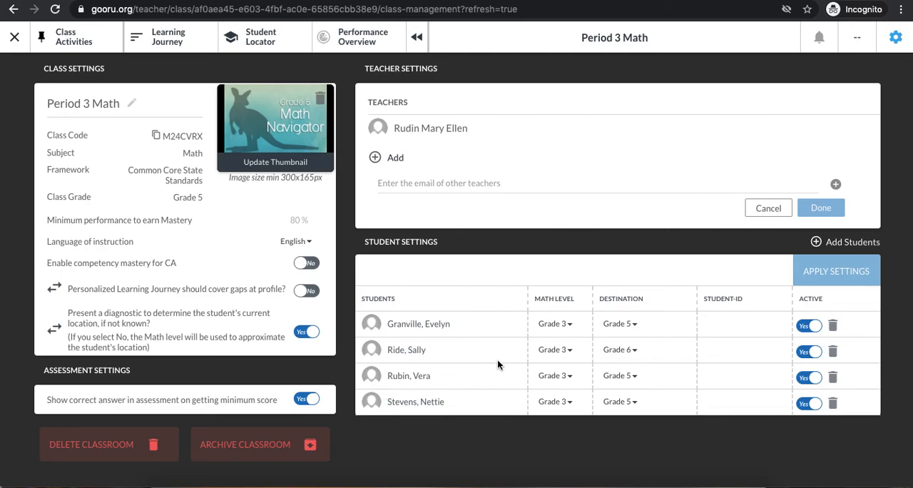
left_click(15, 37)
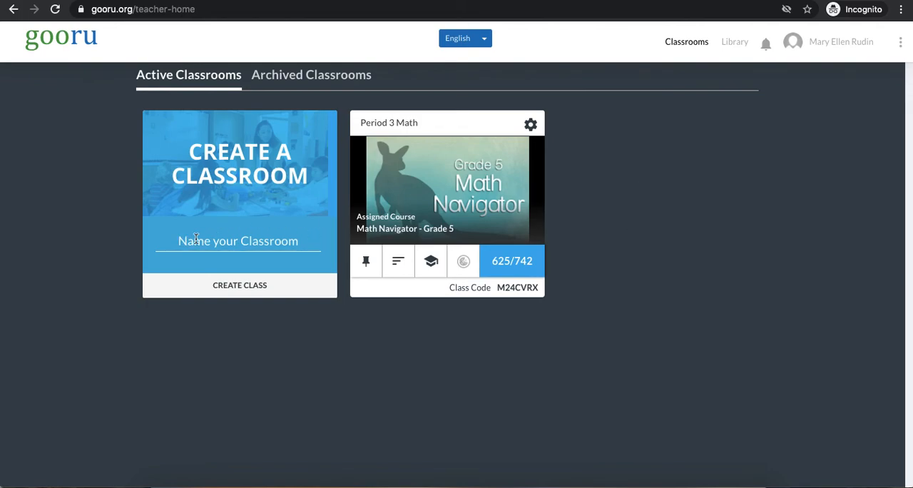
left_click(532, 126)
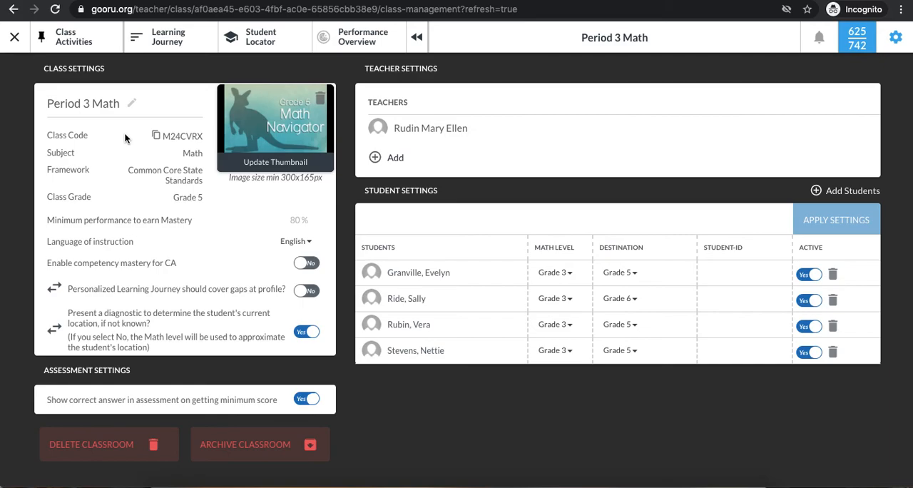
Step: Examine the class's Learning Journey for Math - Grade 5, including the contents of the Parentheses in Numerical Expressions lesson, and collapse the unit
left_click(171, 52)
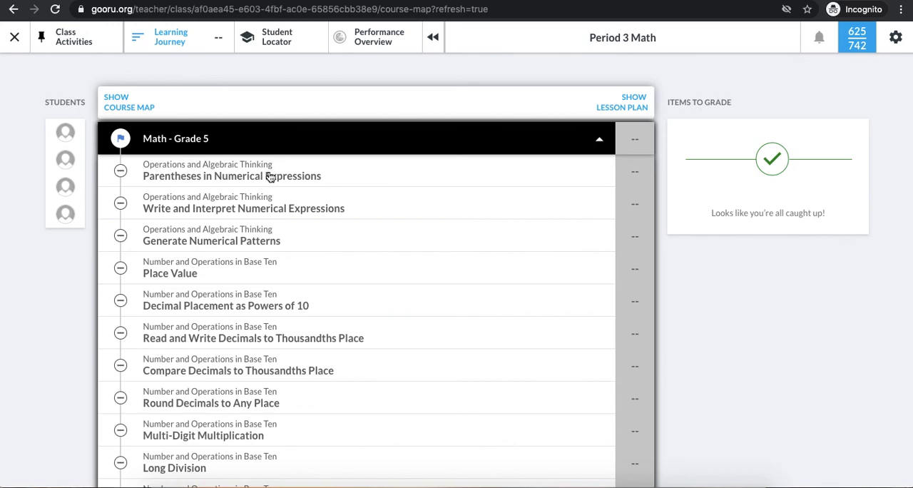
scroll(269, 177, "down", 10)
scroll(269, 177, "up", 8)
scroll(269, 176, "up", 5)
scroll(270, 177, "down", 12)
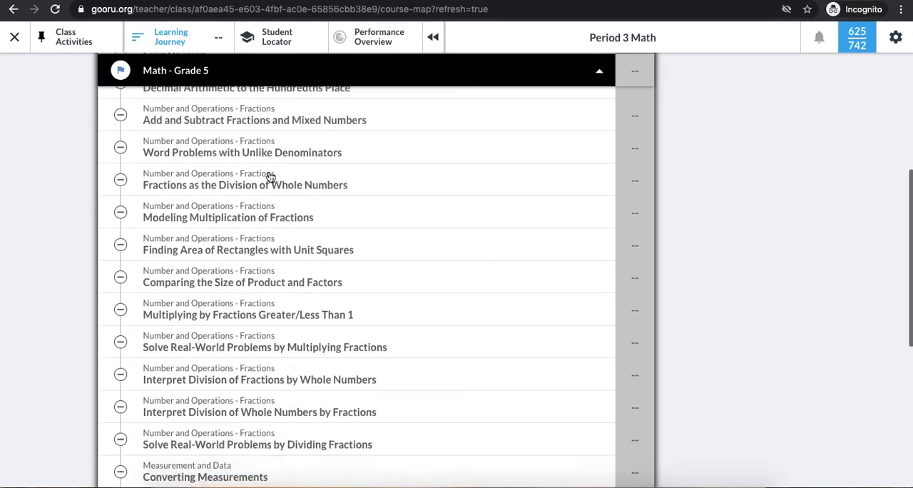
scroll(270, 177, "up", 15)
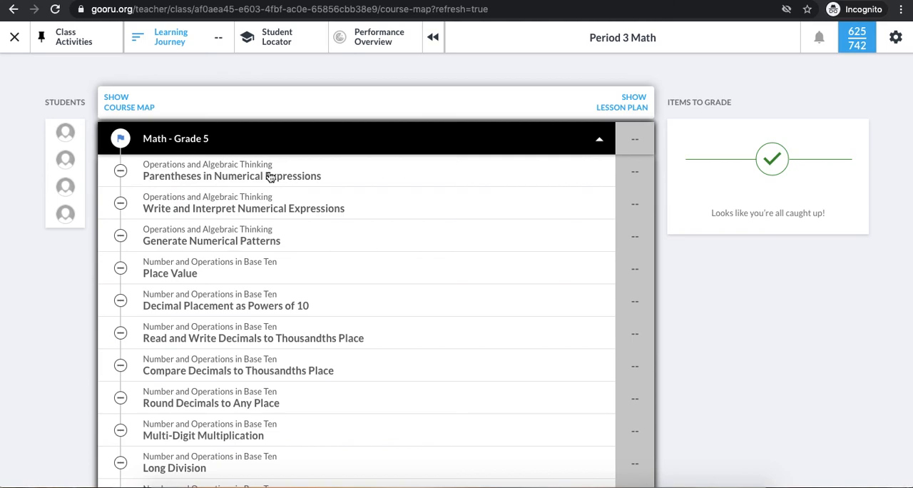
left_click(269, 177)
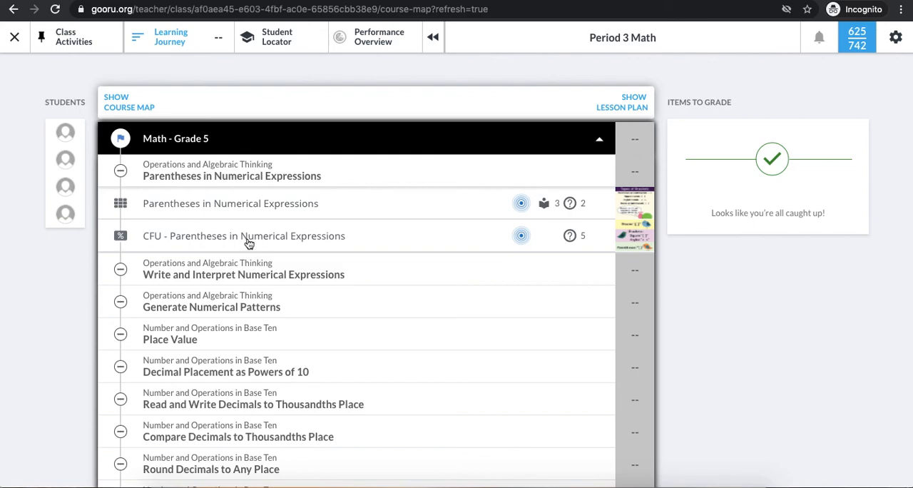
left_click(190, 137)
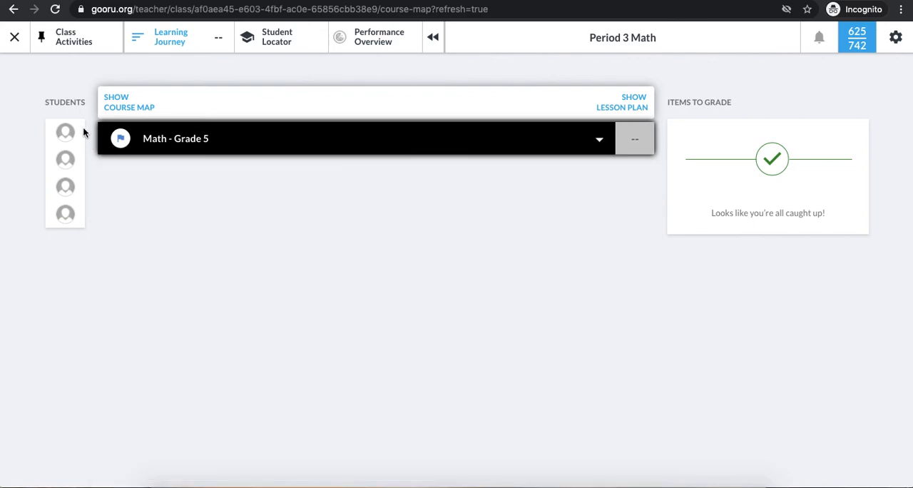
Step: View the first student's individual Learning Journey and return to the active classrooms page
mouse_move(77, 143)
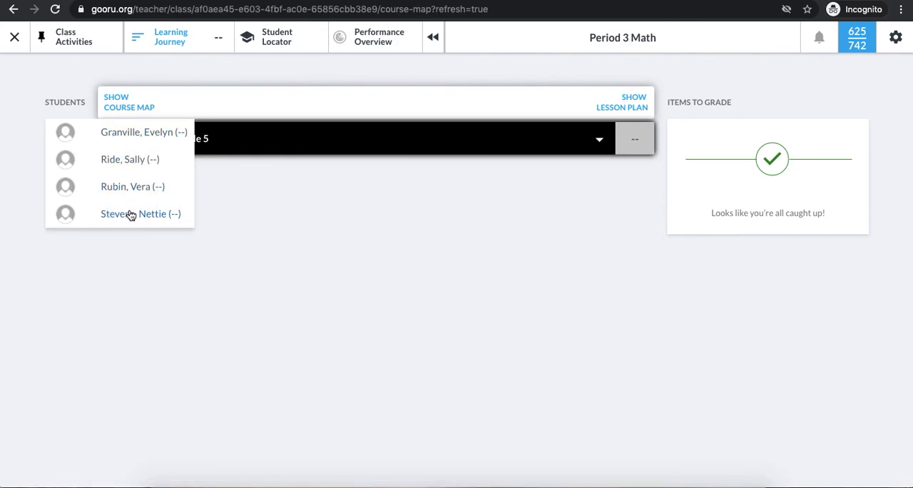
left_click(143, 133)
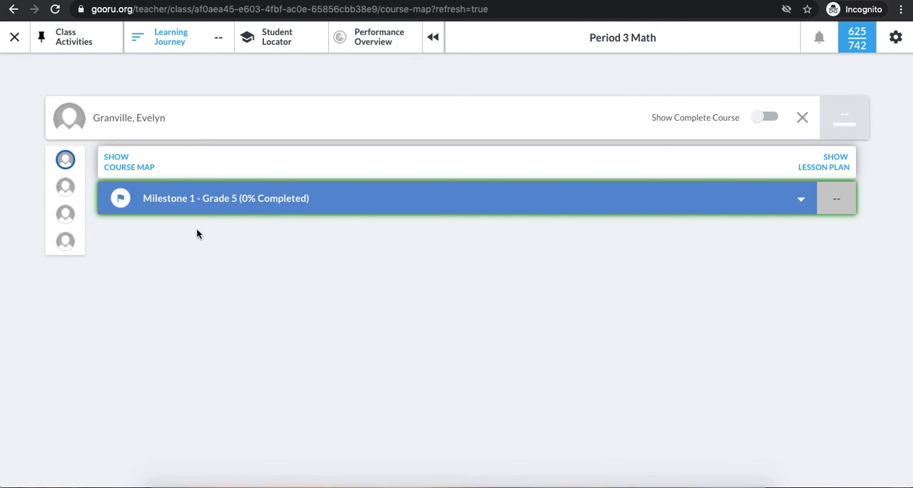
mouse_move(75, 178)
left_click(14, 37)
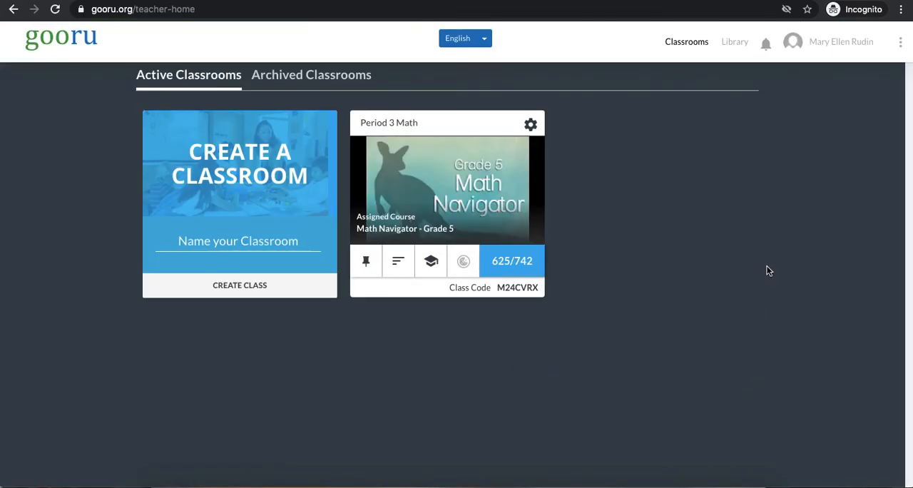